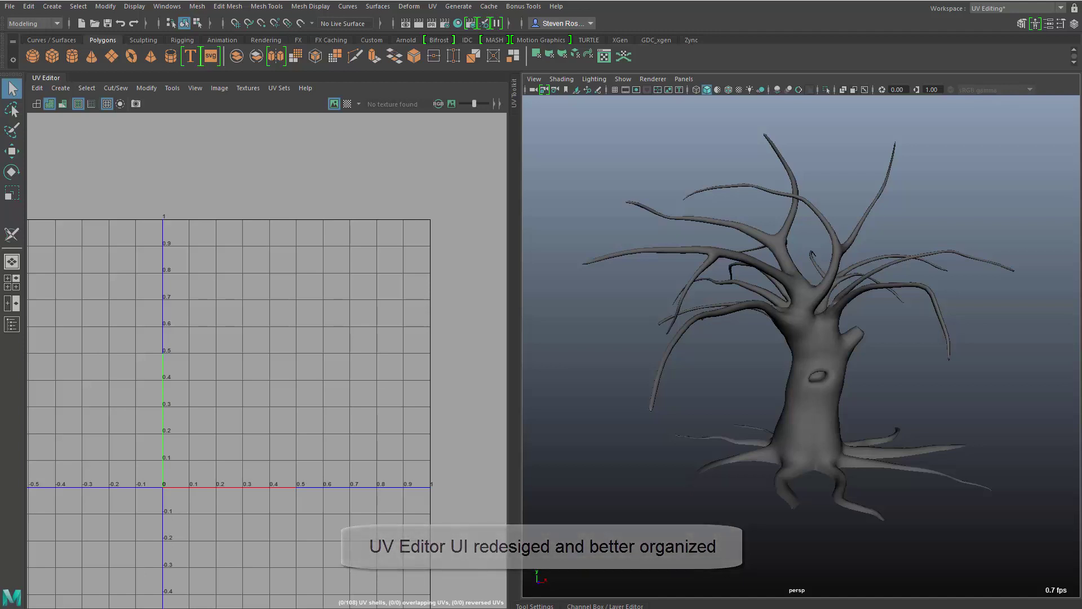
Show the UV Toolkit beside the UV Editor
left_click(59, 91)
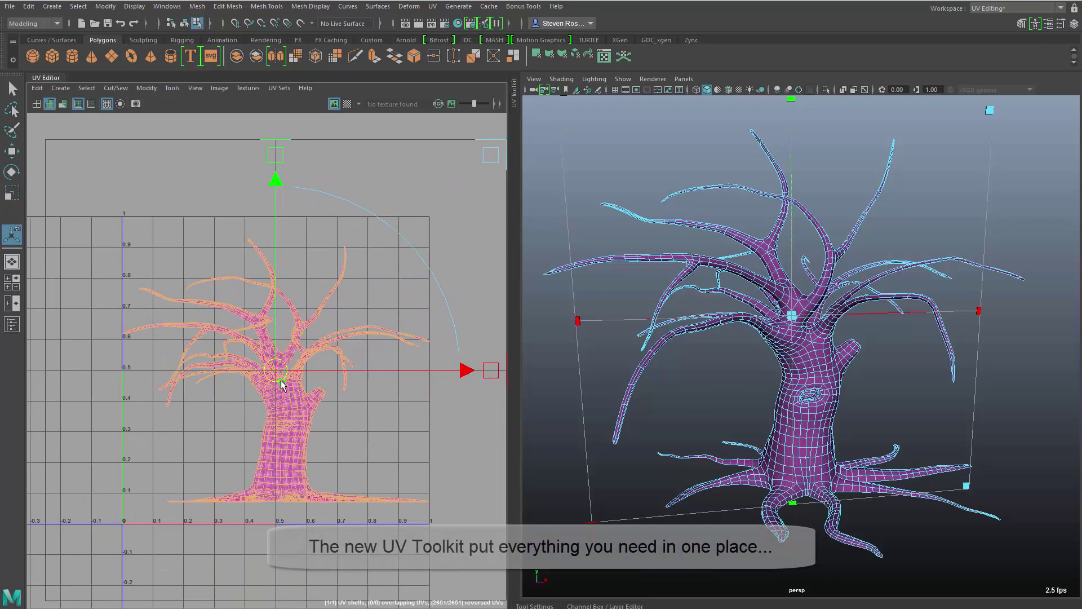
left_click(195, 88)
left_click(189, 113)
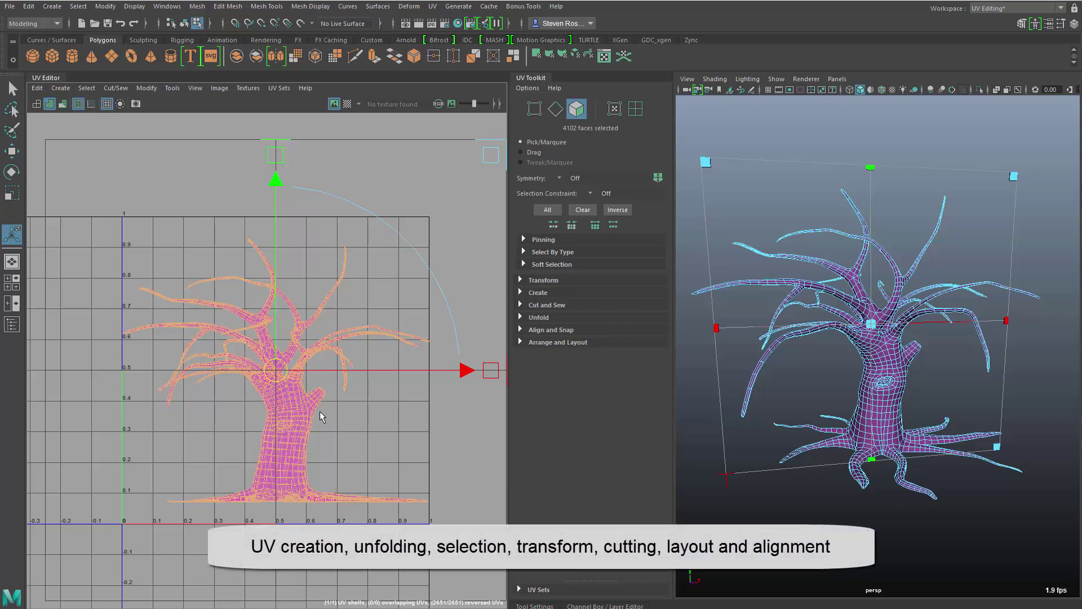
Examine the tools in the Pinning, Select By Type, Transform and Cut and Sew sections of the UV Toolkit
left_click(524, 240)
left_click(524, 240)
left_click(523, 251)
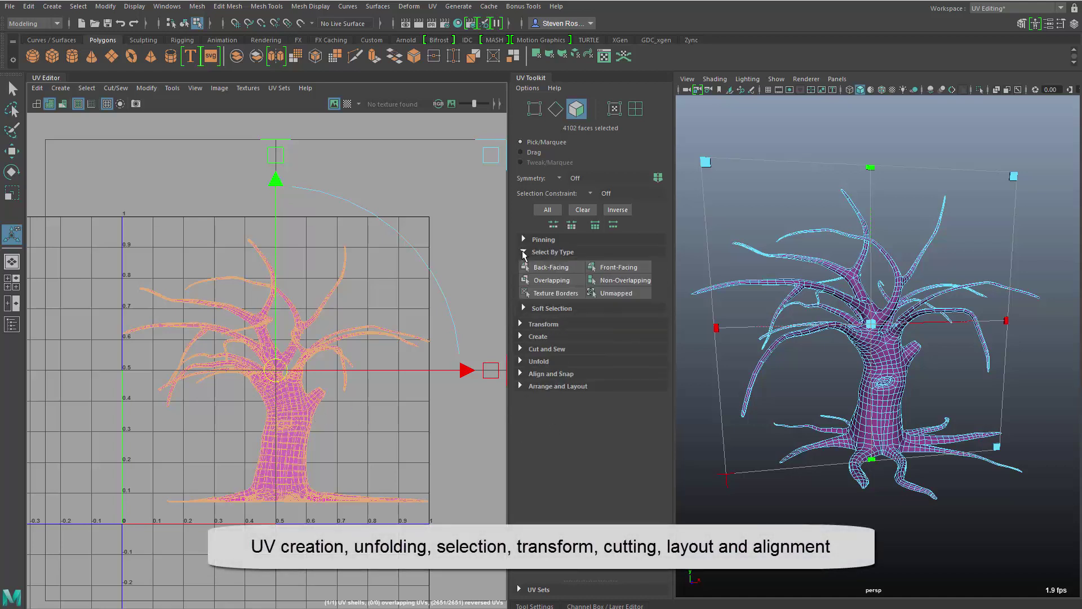
left_click(523, 252)
left_click(520, 280)
left_click(520, 280)
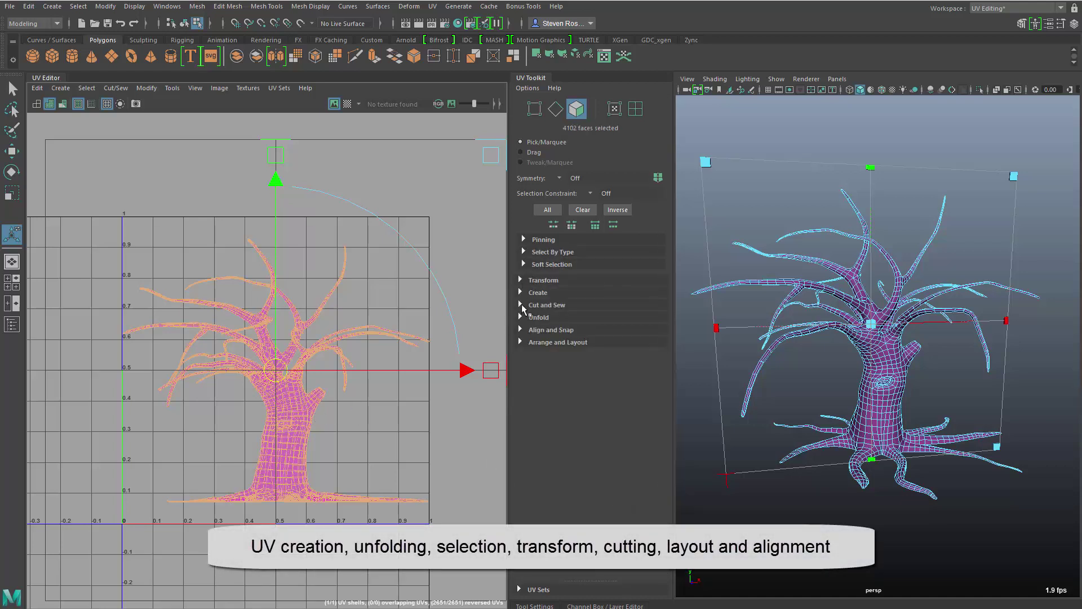
left_click(520, 305)
left_click(520, 304)
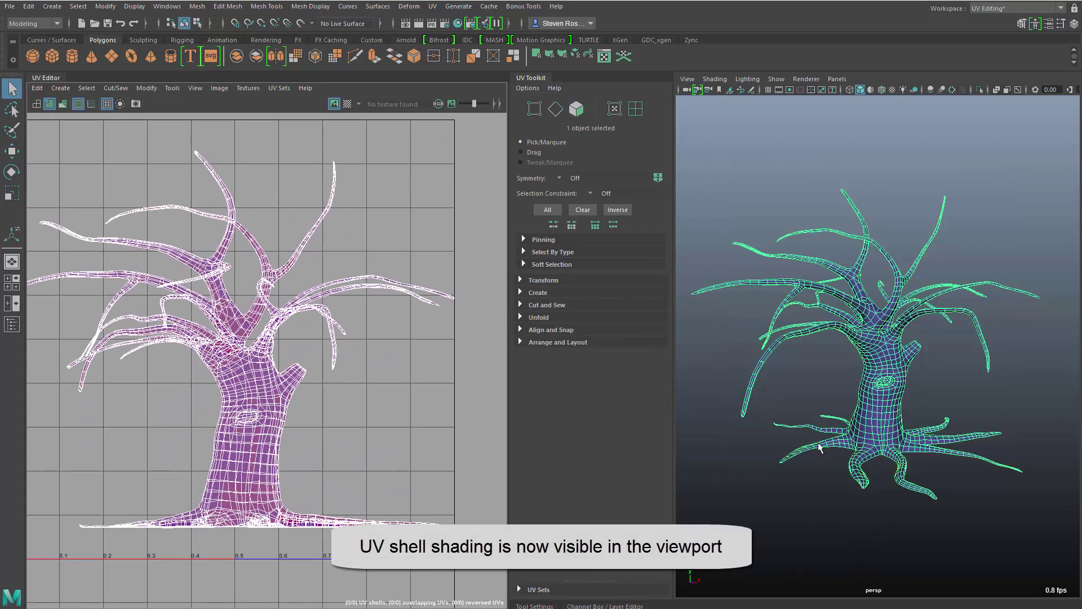
Cut seams on the tree automatically with Auto-Seams, using a shell splitting tolerance of 0.2
mouse_move(820, 447)
left_mouse_down("alt")
mouse_move(1077, 420)
mouse_move(1009, 438)
mouse_move(906, 411)
left_mouse_up("alt")
right_click_drag(906, 410, 992, 413, "alt")
mouse_move(992, 413)
left_mouse_down("alt")
mouse_move(915, 413)
mouse_move(914, 447)
left_mouse_up("alt")
scroll(914, 413, "down", 6)
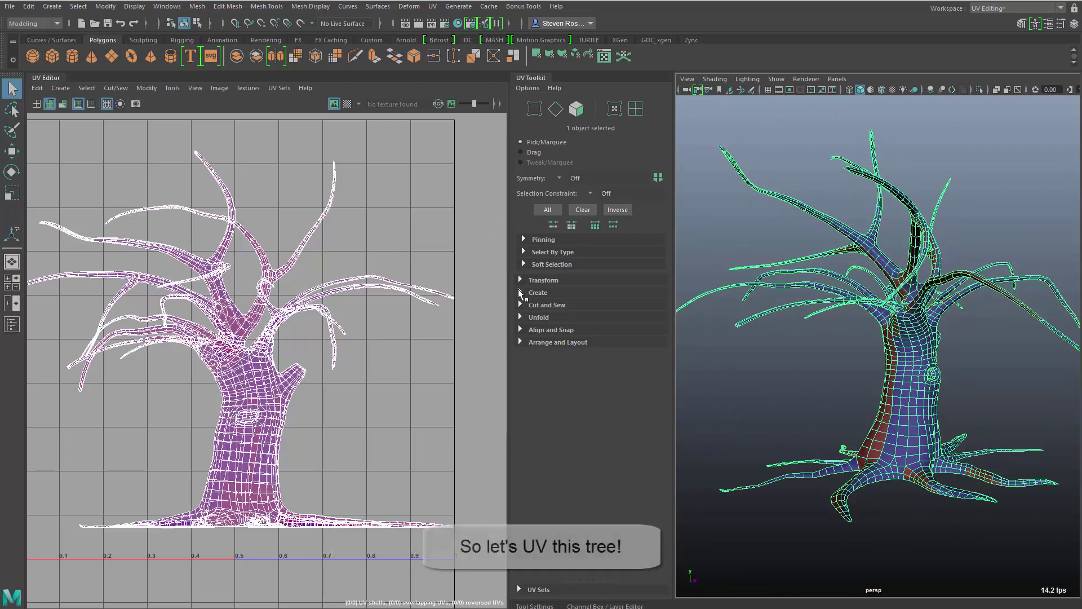
left_click(527, 305)
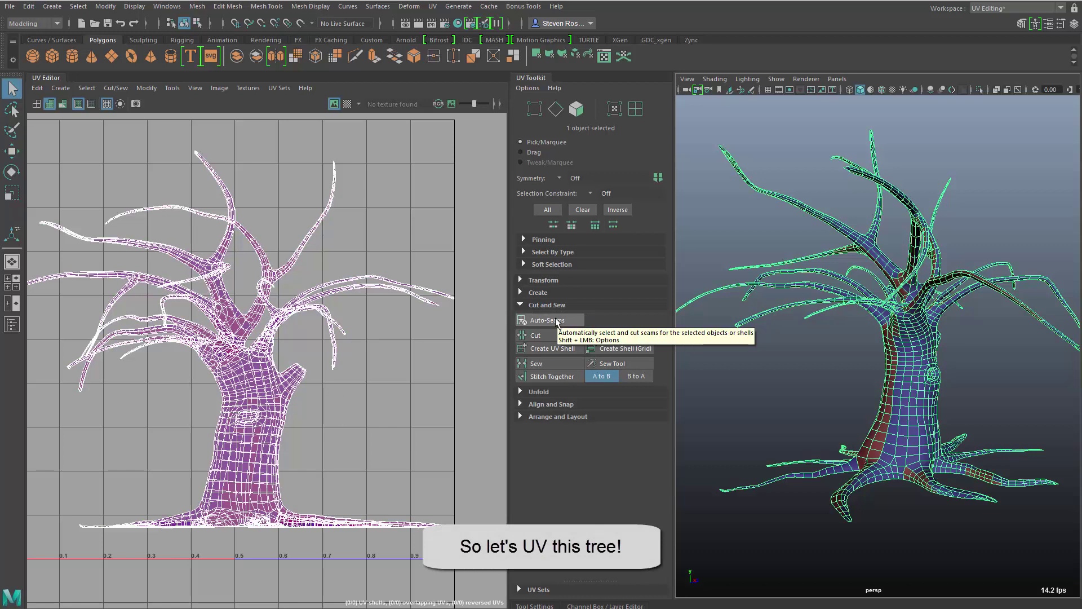
left_click(557, 320, "shift")
double_click(504, 82)
type("2")
key("Return")
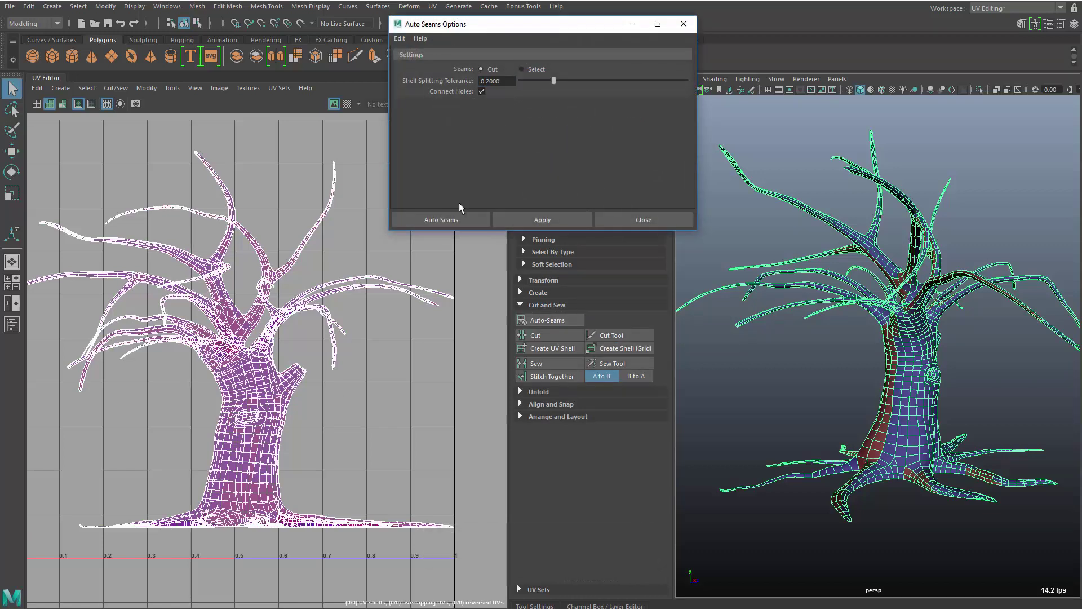
left_click(525, 218)
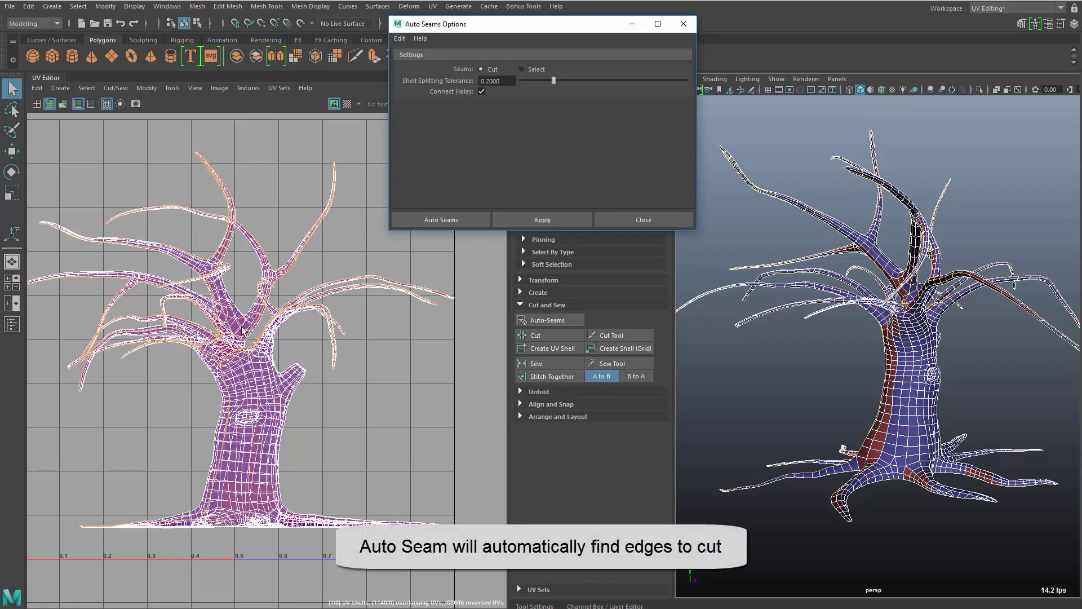
Select all of the tree's UVs and unfold them
key("f")
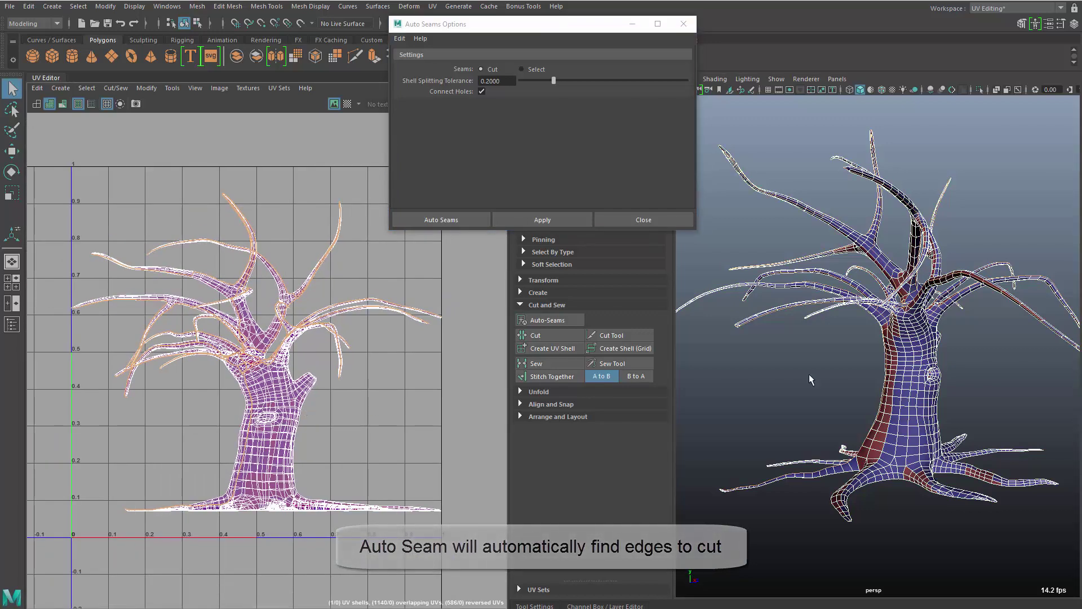
key("f")
right_click_drag(277, 386, 279, 417)
scroll(381, 407, "down", 3)
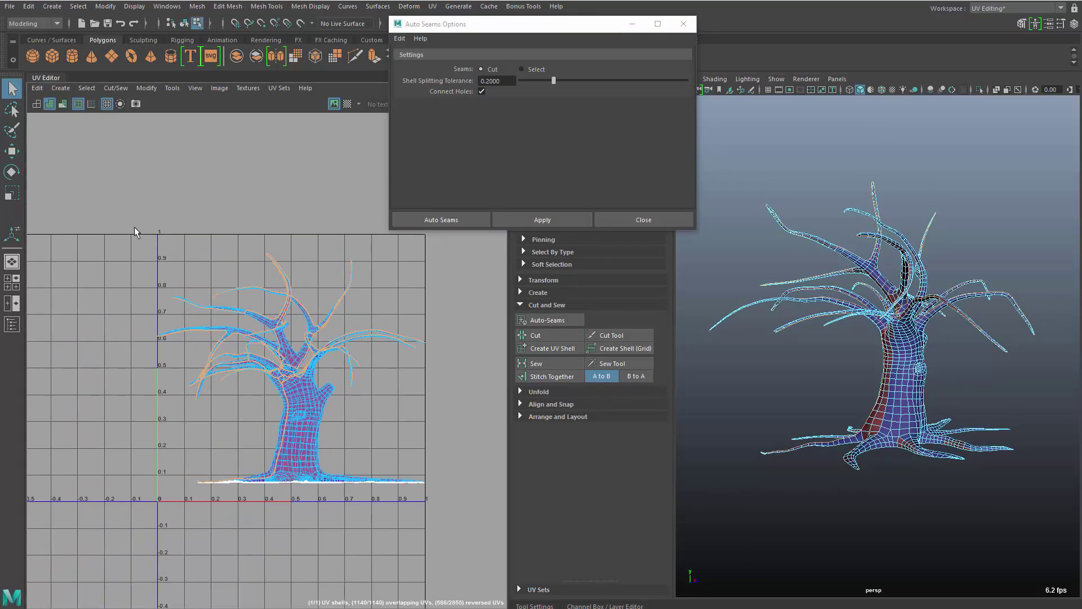
left_click_drag(136, 231, 442, 528)
right_click(275, 378, "shift")
right_click_drag(274, 380, 237, 404, "shift")
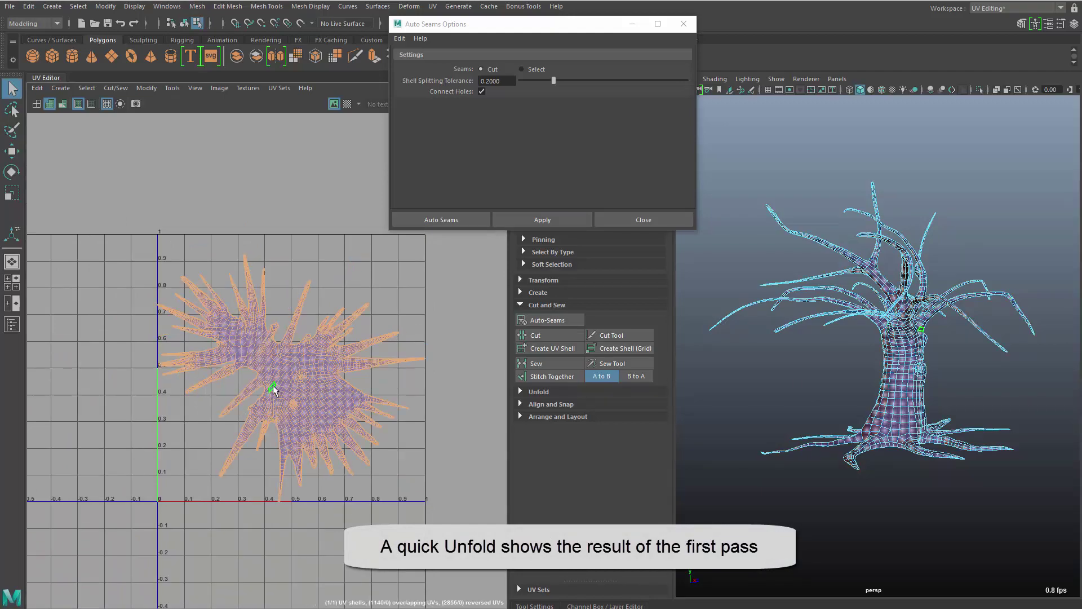
Recut the tree's seams with Auto-Seams at a shell splitting tolerance of 0.4 and unfold all UVs into separate shells
left_click(916, 390)
left_click_drag(873, 393, 834, 405, "alt")
left_click_drag(1009, 445, 991, 377, "alt")
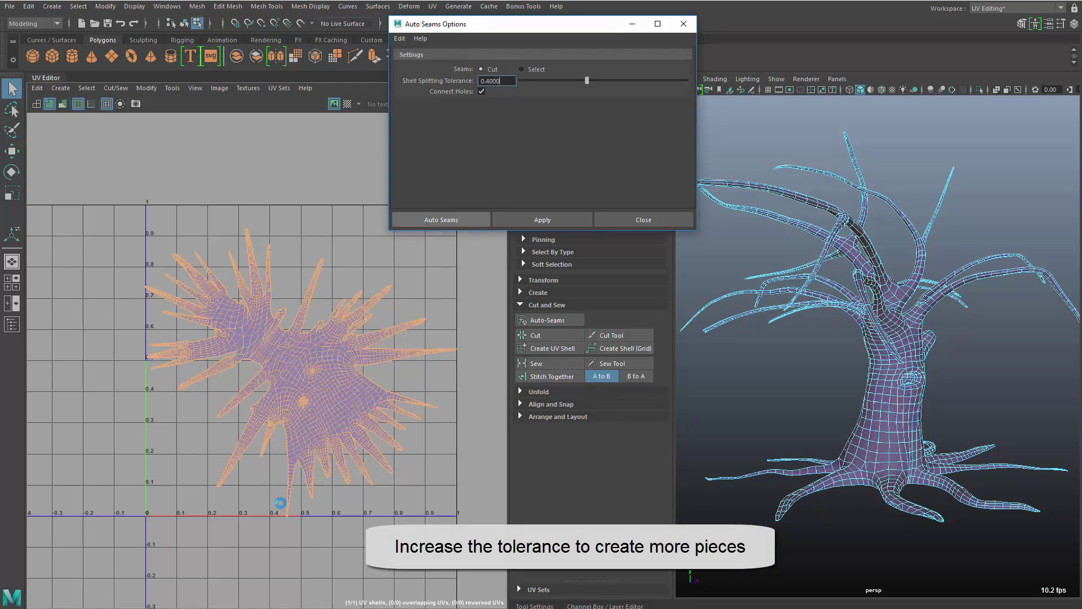
left_click_drag(127, 171, 508, 550)
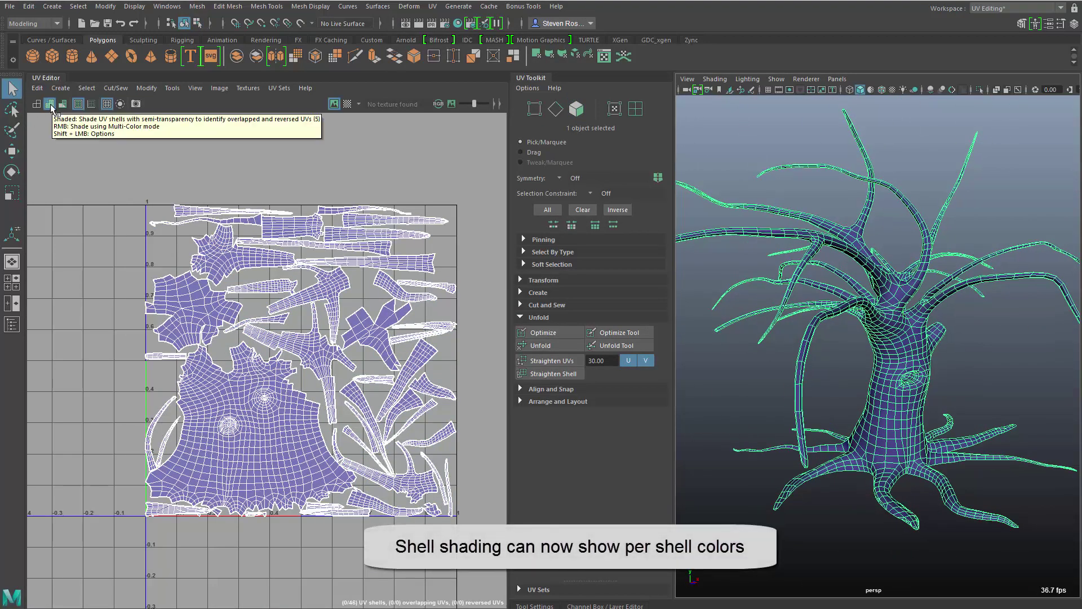
Switch the UV shell shading to Multi-Color mode and inspect the shell colors around the tree
right_click(51, 106)
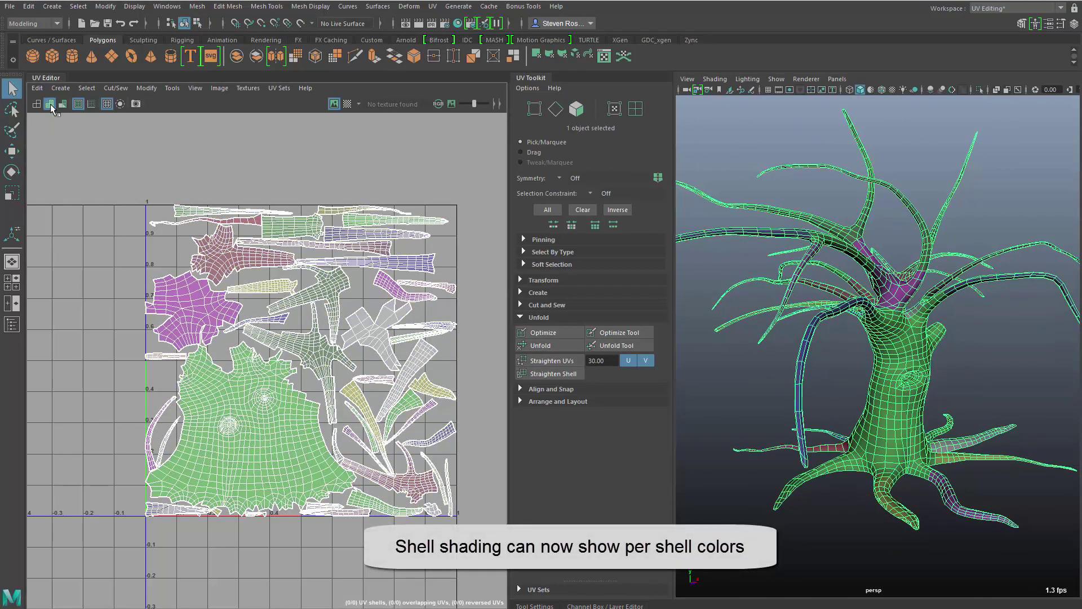
left_click_drag(882, 397, 904, 430, "alt")
middle_click_drag(905, 430, 924, 288, "alt")
right_click_drag(924, 287, 1009, 394, "alt")
left_click_drag(907, 403, 1016, 398, "alt")
right_click_drag(952, 370, 908, 314, "alt")
middle_click_drag(908, 314, 906, 448, "alt")
right_click_drag(908, 451, 843, 388, "alt")
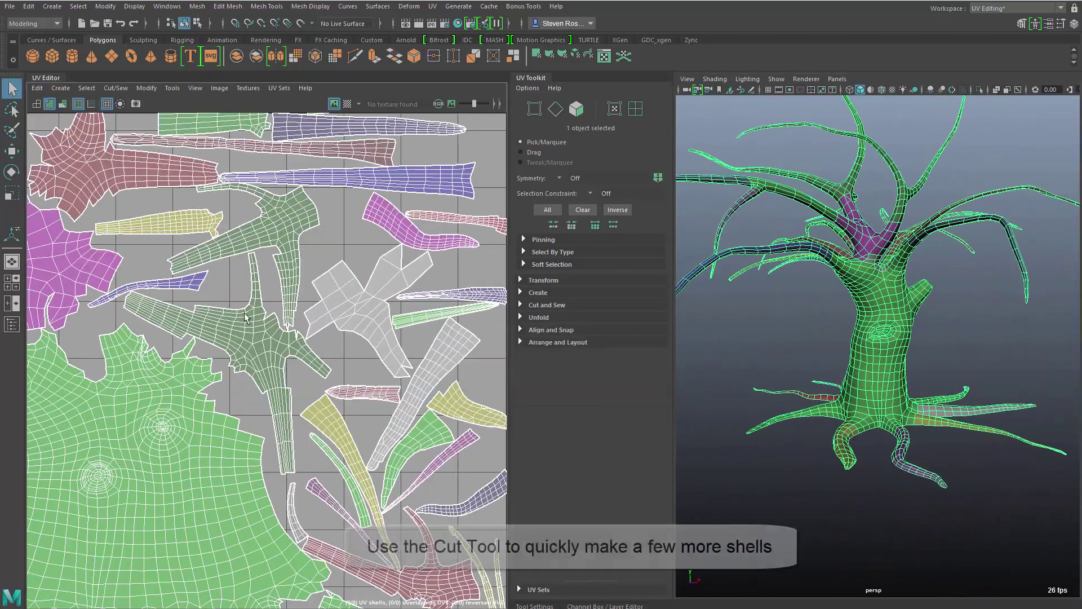
Use the Cut tool to separate the thin strand and the lower branch from the lower dark green branching shell
right_click(254, 320)
mouse_move(254, 320)
left_click(361, 320)
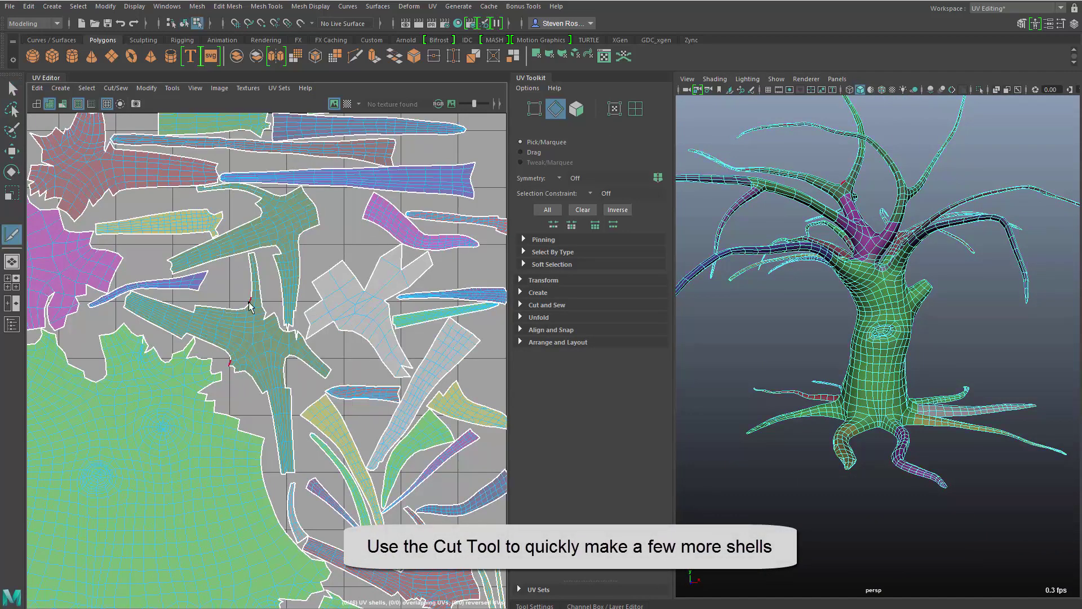
left_click_drag(277, 308, 253, 309)
right_click_drag(230, 378, 444, 396, "alt")
left_click_drag(297, 401, 374, 387)
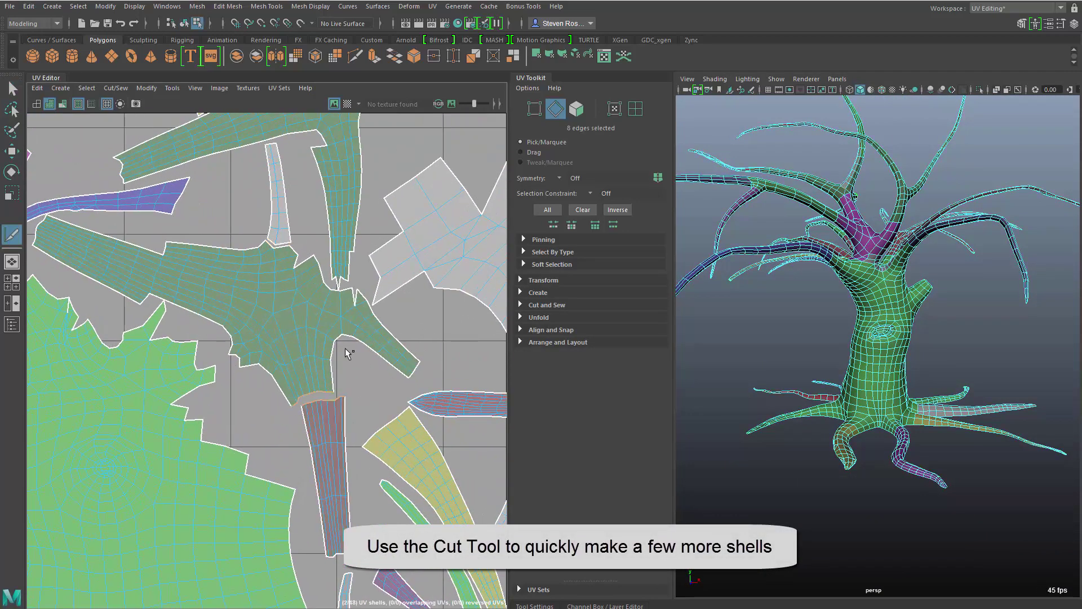
Cut the curved root off the lower dark red shell and the wide arm off the upper dark red shell
middle_click_drag(409, 367, 209, 242, "alt")
middle_click_drag(336, 407, 278, 164, "alt")
left_click_drag(327, 359, 366, 361)
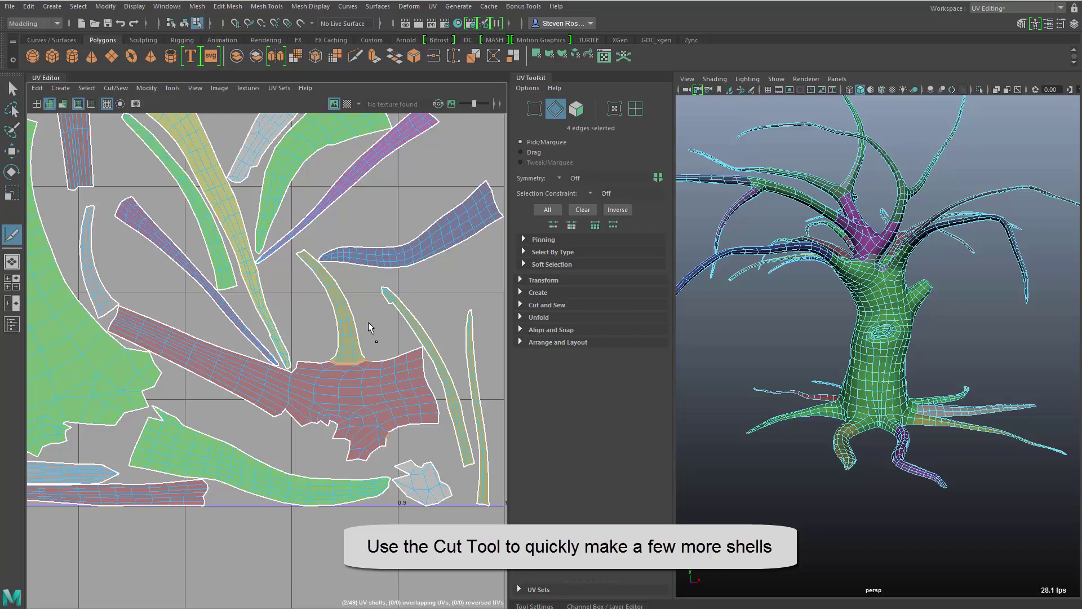
right_click_drag(373, 382, 104, 410, "alt")
middle_click_drag(104, 411, 699, 603, "alt")
middle_click_drag(359, 350, 229, 531, "alt")
left_click_drag(283, 371, 285, 445)
Cut the thin strip and the downward branch off the upper dark green branching shell
right_click_drag(352, 460, 306, 470, "alt")
middle_click_drag(306, 470, 169, 397, "alt")
right_click_drag(169, 397, 451, 396, "alt")
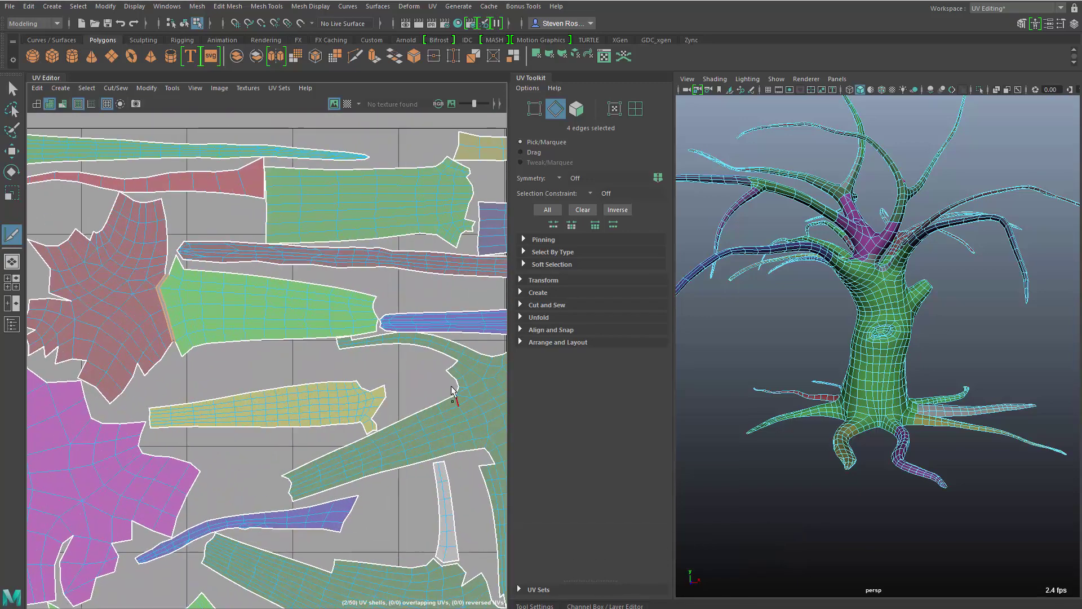
left_click_drag(458, 372, 474, 338)
middle_click_drag(475, 465, 238, 355, "alt")
left_click_drag(241, 357, 297, 342)
scroll(381, 435, "down", 4)
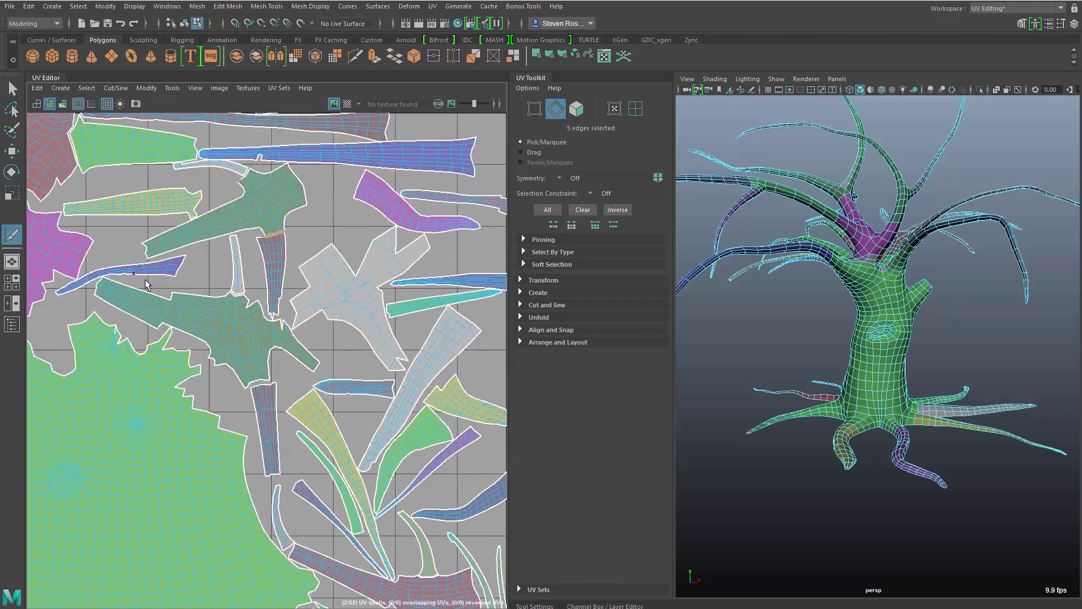
Use the 3D Cut and Sew UV tool to cut a closed loop around the trunk's knot hole
key("F8")
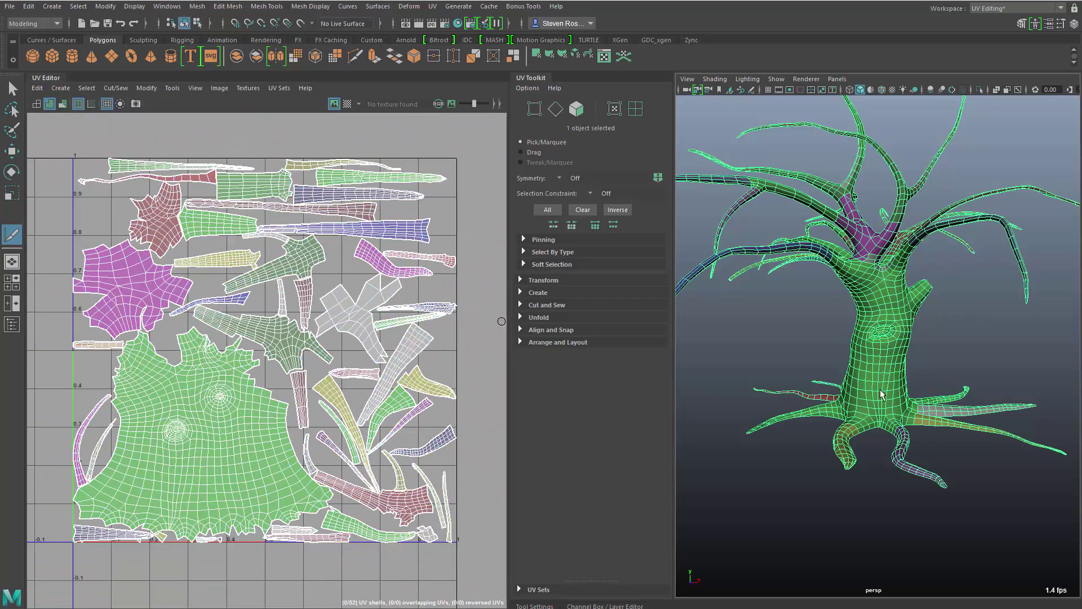
left_click_drag(844, 329, 866, 422, "alt")
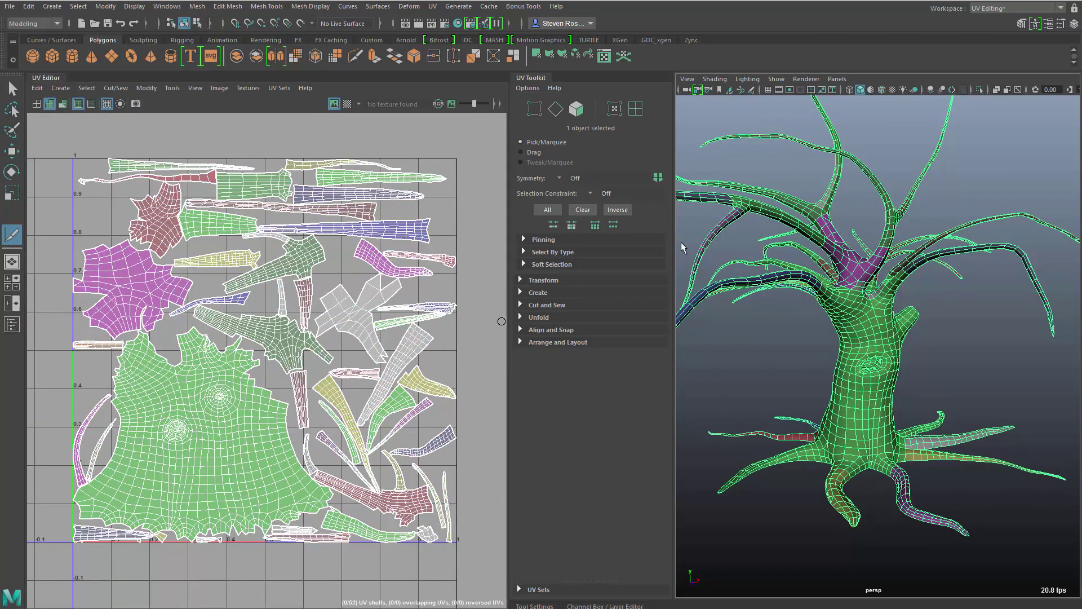
left_click(432, 7)
left_click(472, 254)
right_click_drag(901, 376, 972, 437, "alt")
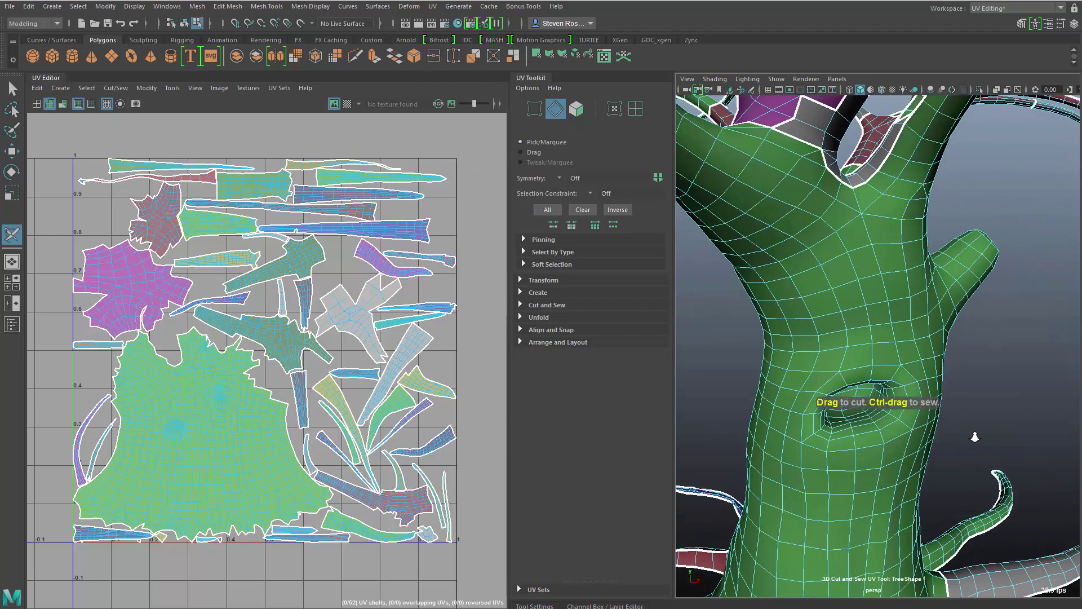
middle_click_drag(972, 436, 976, 344, "alt")
left_click_drag(882, 261, 833, 281)
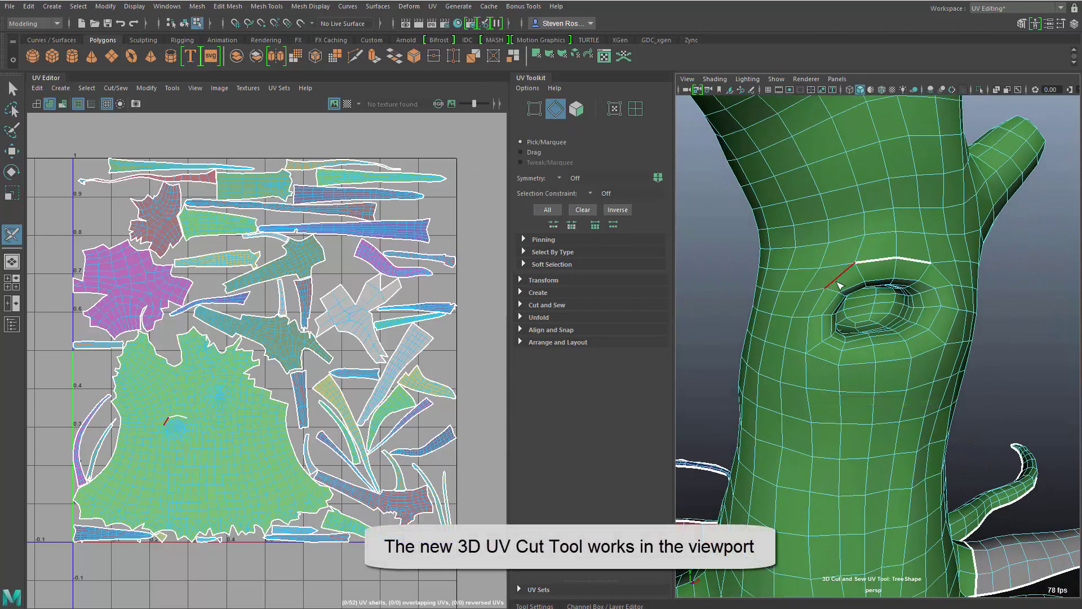
left_click(951, 327)
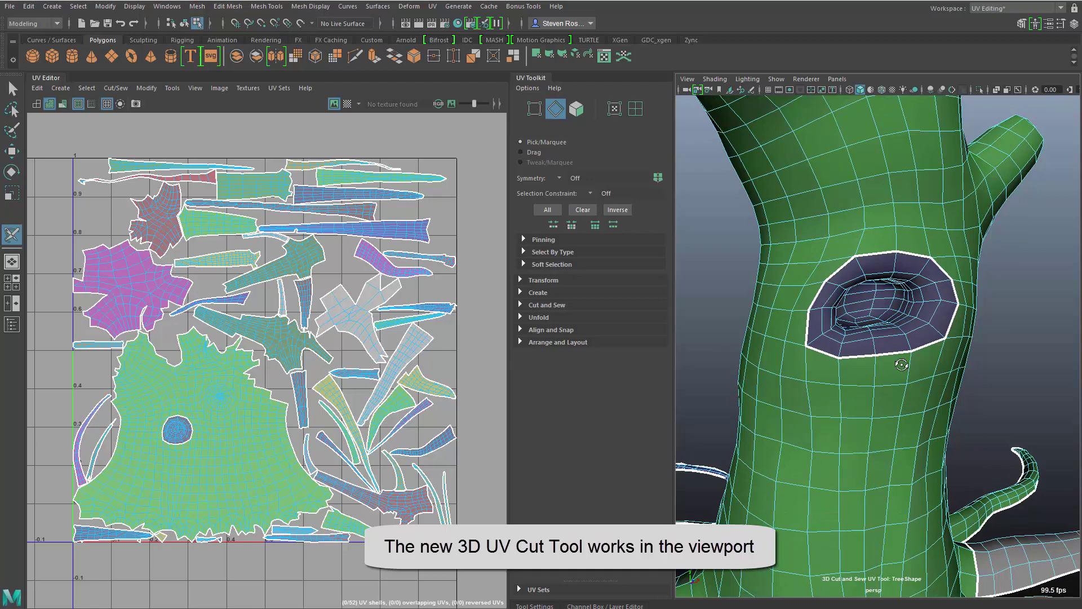
Cut a seam from the knot hole's rim inward and around its inner face
scroll(965, 390, "up", 5)
left_click_drag(944, 330, 881, 287)
left_click_drag(901, 326, 834, 239, "alt")
double_click(809, 309)
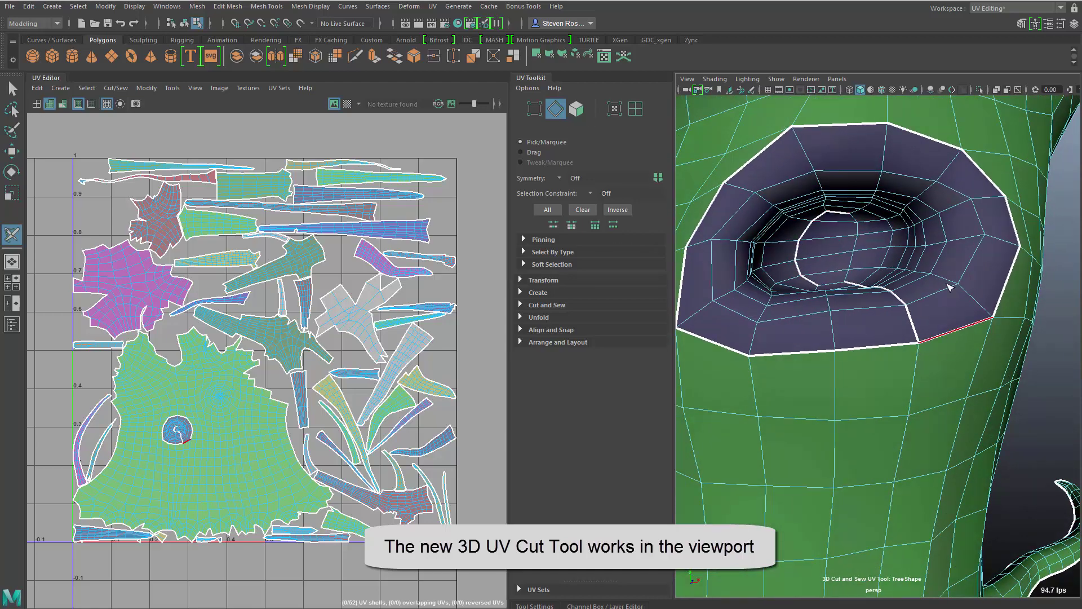
Cut a seam loop around the base of the broken branch stub on the trunk
scroll(908, 412, "down", 5)
left_click_drag(908, 411, 1024, 399, "alt")
left_click_drag(784, 344, 949, 435, "alt")
scroll(958, 429, "up", 5)
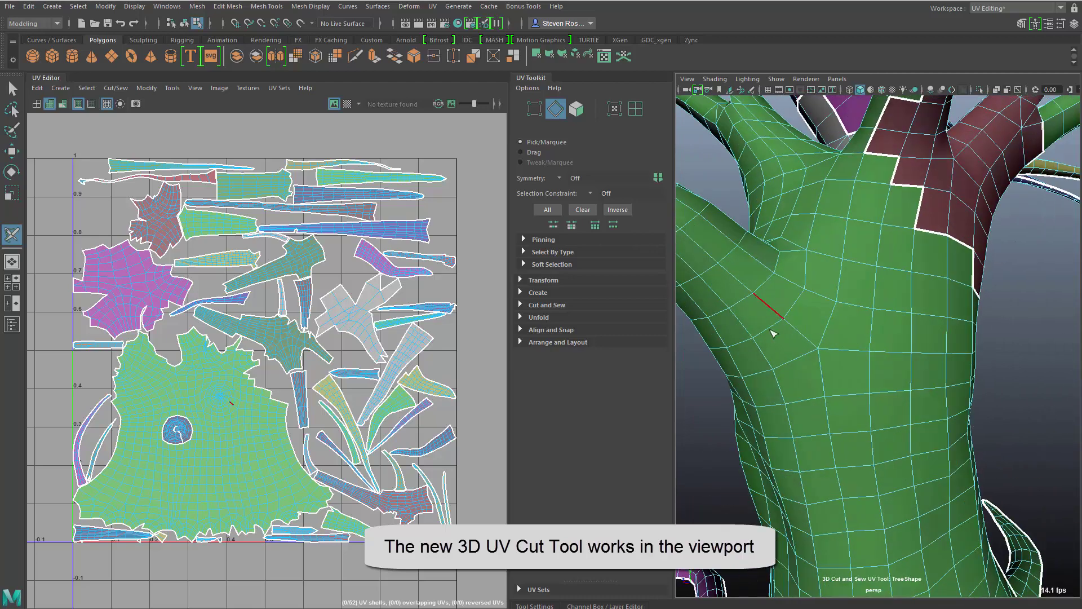
double_click(771, 330)
left_click_drag(771, 331, 970, 420, "alt")
double_click(810, 319)
left_click_drag(810, 319, 862, 368, "alt")
Cut a lengthwise seam along the branch stub, separate its end cap and return to object selection
right_click_drag(862, 367, 886, 273, "alt")
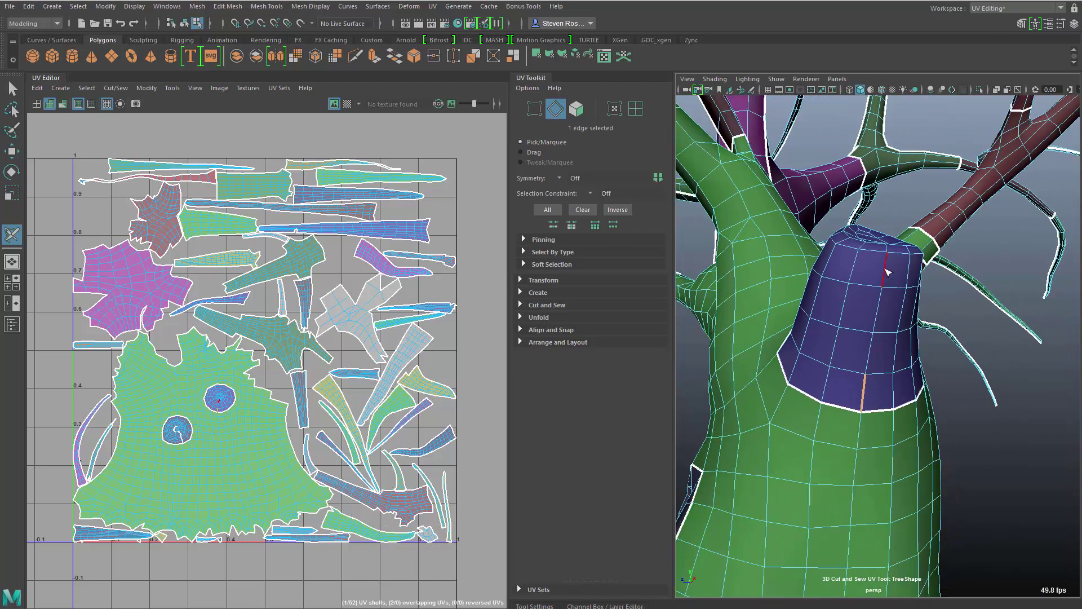
double_click(887, 270)
left_click_drag(886, 271, 883, 403, "alt")
left_click(875, 412)
left_click_drag(893, 448, 913, 464, "alt")
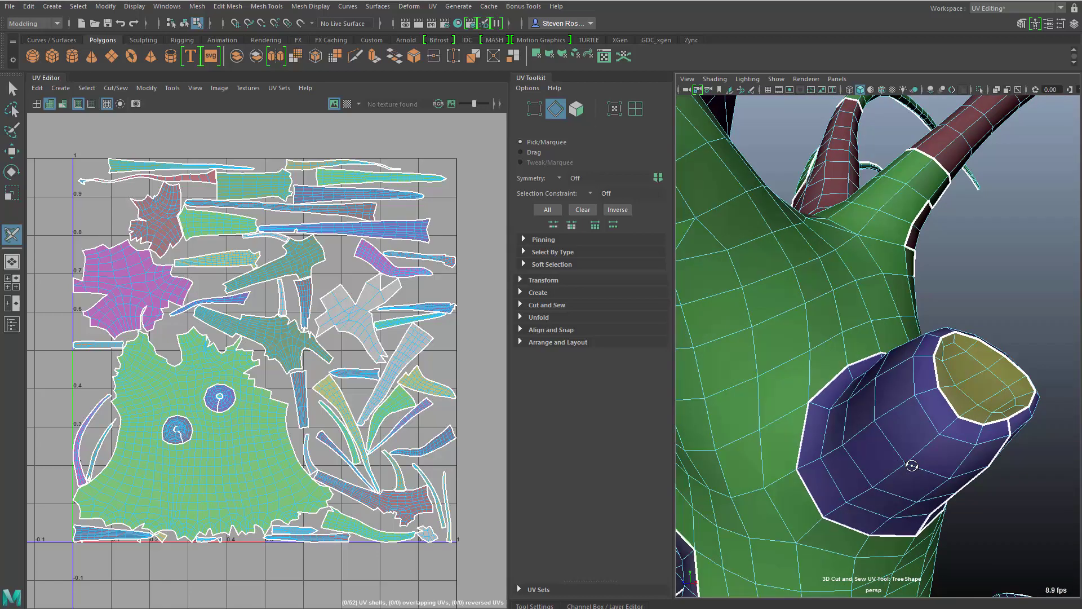
right_click_drag(913, 463, 767, 431, "alt")
middle_click_drag(767, 431, 787, 390, "alt")
key("q")
key("F8")
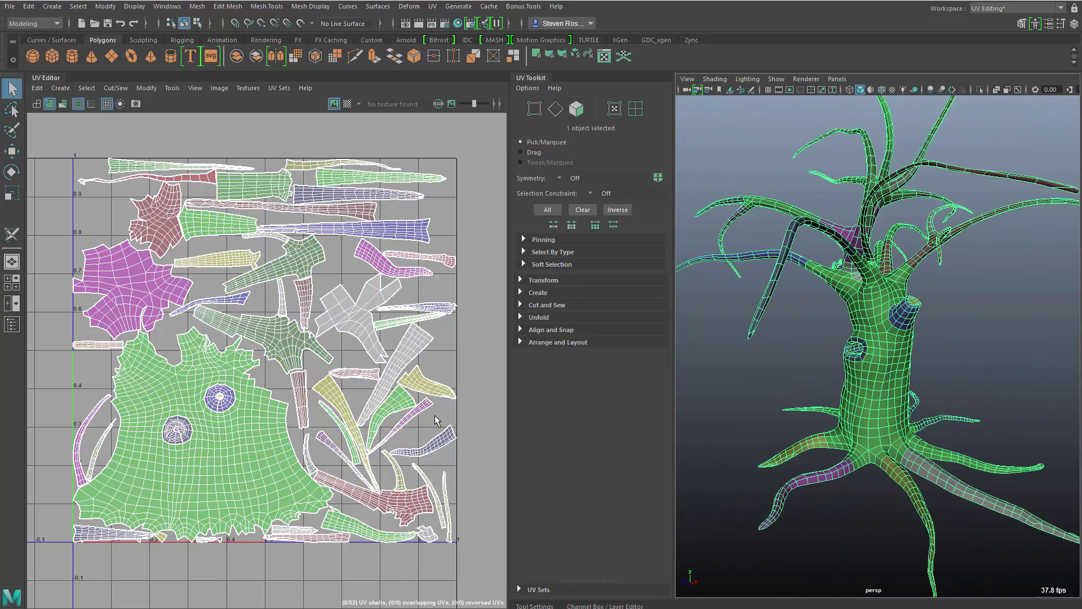
Unfold the tree's newly cut shells and open the Layout UVs options
left_click(542, 316)
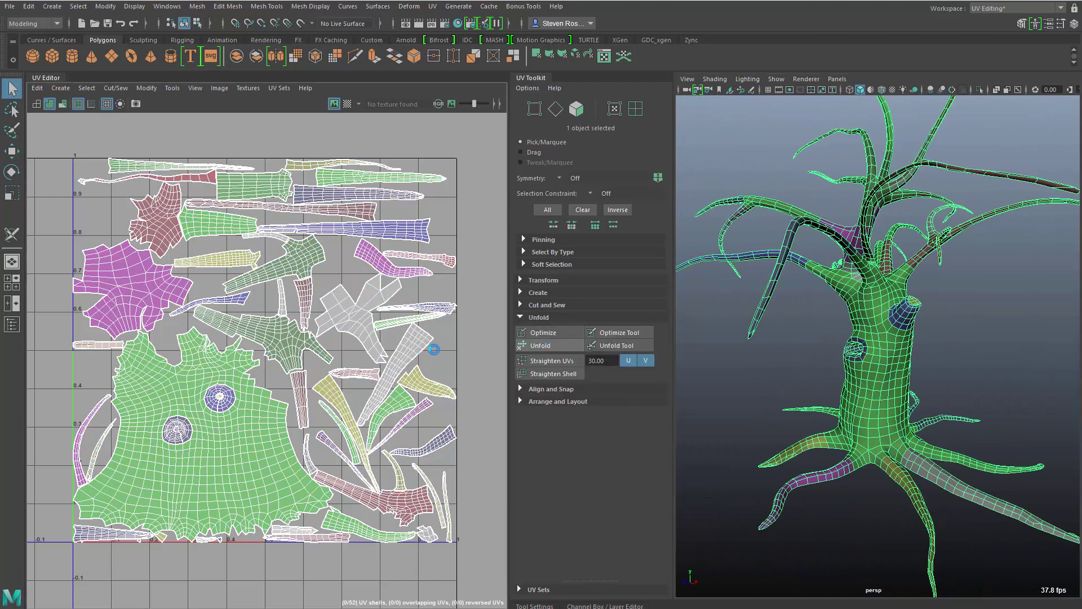
left_click(546, 401)
left_click(537, 542, "shift")
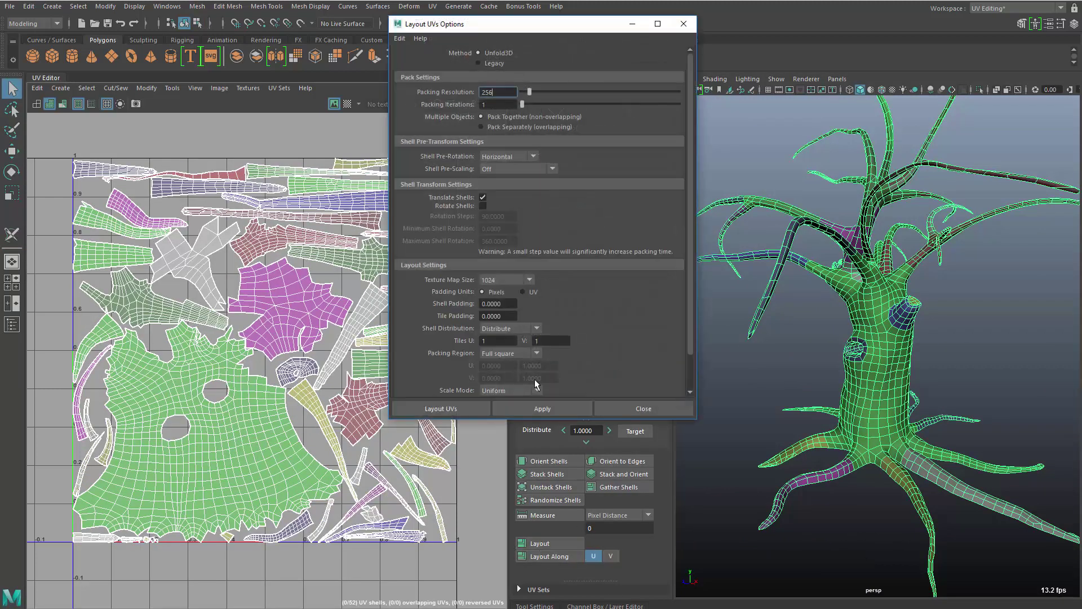
Repack the tree's shells using the default Layout UVs settings with shell pre-rotation set to Horizontal
left_click(400, 37)
left_click(415, 58)
left_click_drag(481, 25, 534, 12)
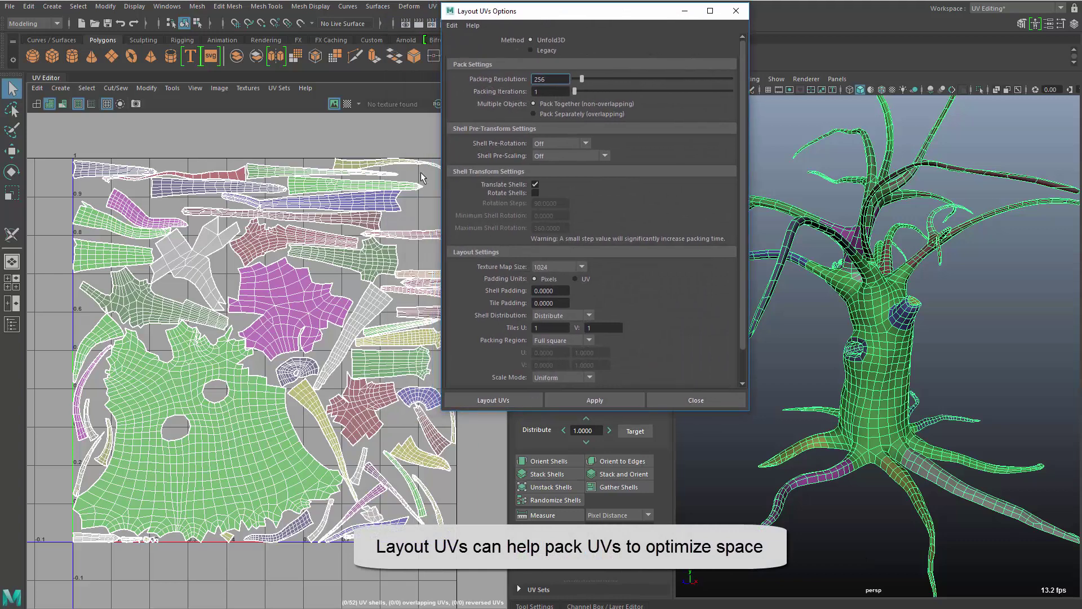
middle_click_drag(171, 315, 138, 314, "alt")
left_click(558, 143)
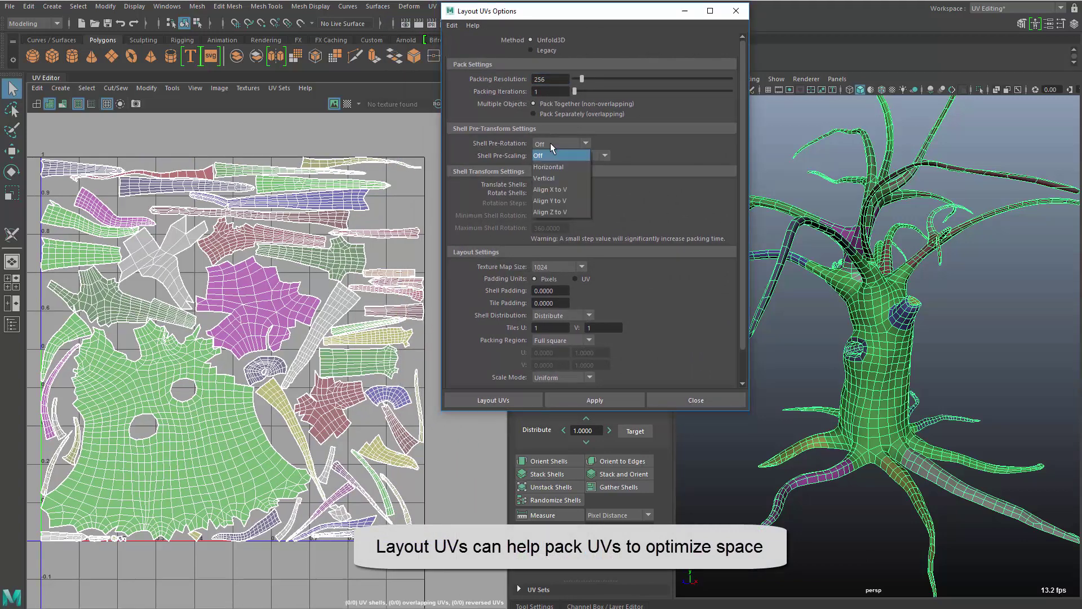
left_click(556, 164)
left_click(576, 401)
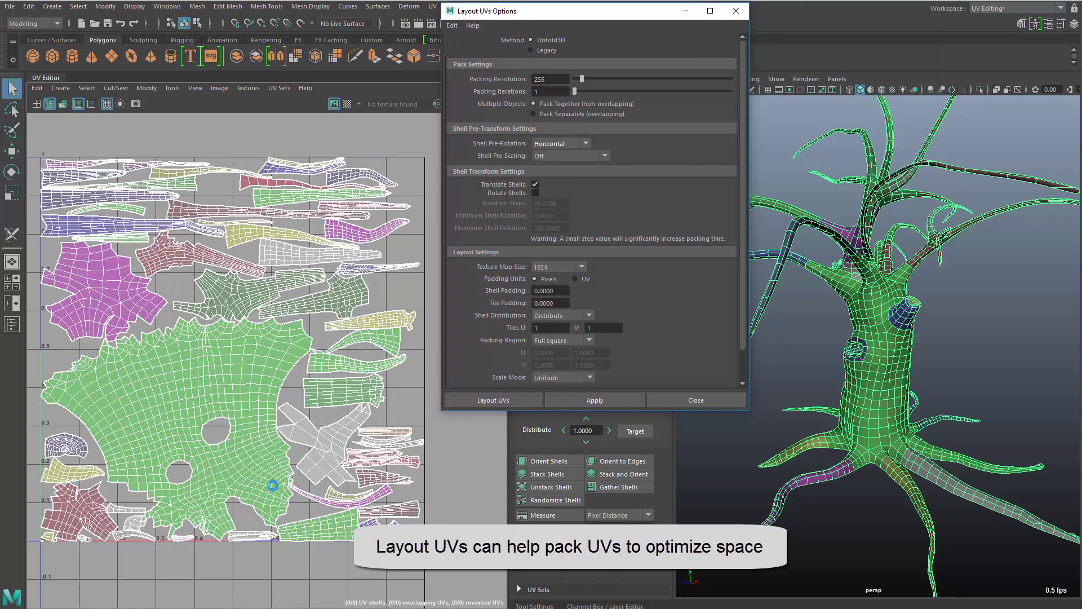
middle_click_drag(155, 274, 213, 288, "alt")
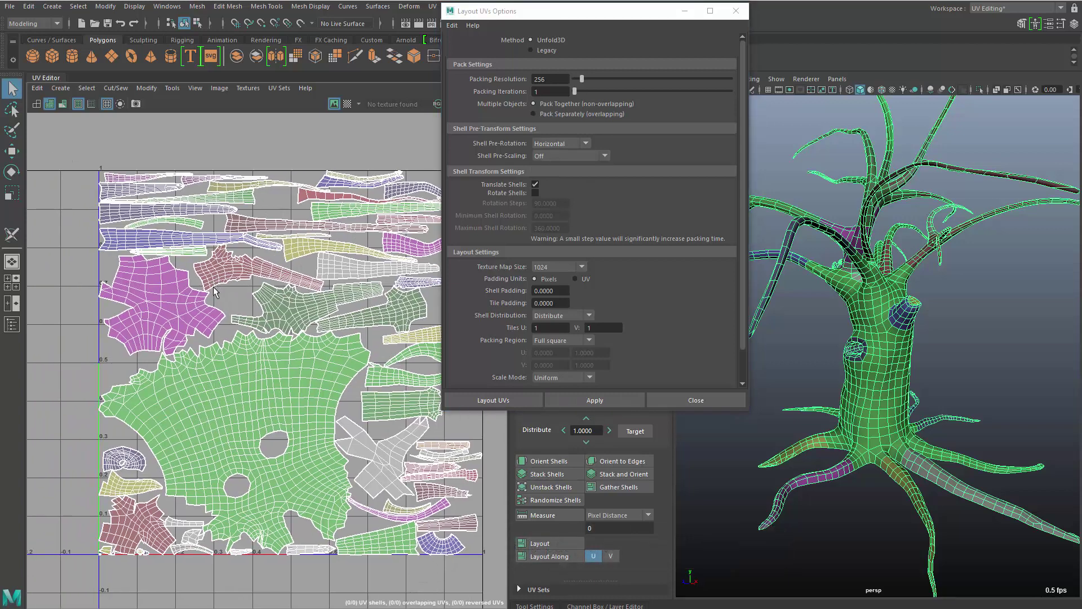
middle_click_drag(342, 341, 304, 335, "alt")
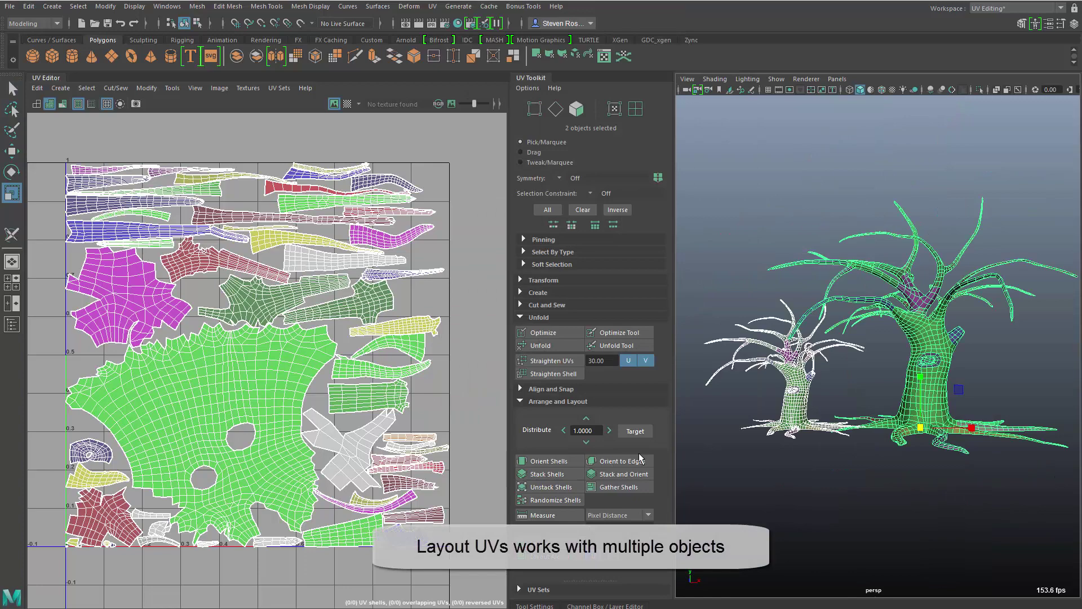
Lay out the UVs of both selected trees together within the single UV tile
left_click(542, 555)
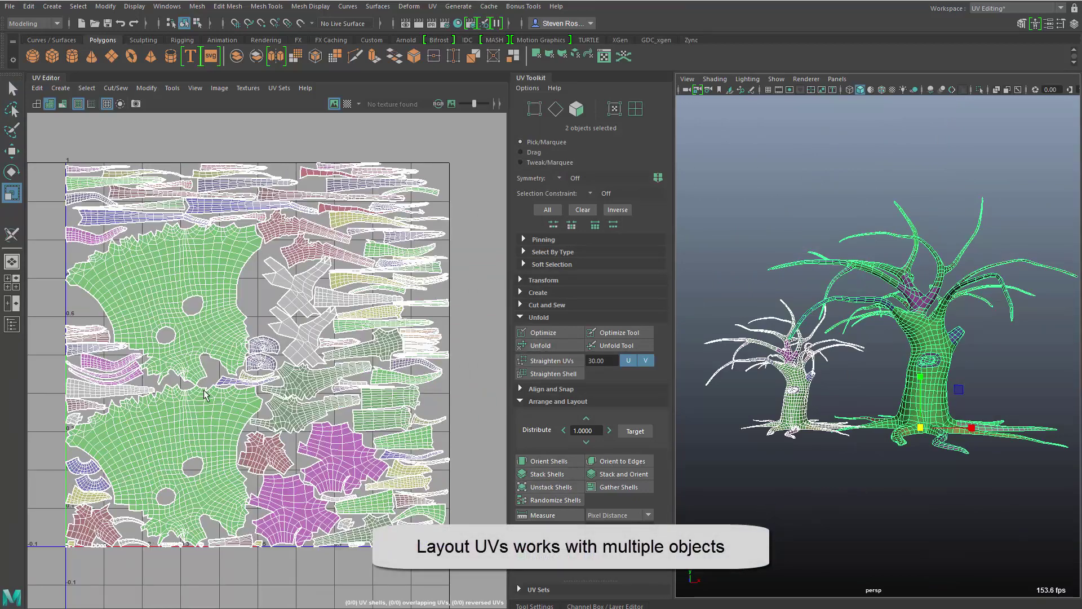
scroll(174, 357, "up", 1)
middle_click_drag(229, 318, 242, 311, "alt")
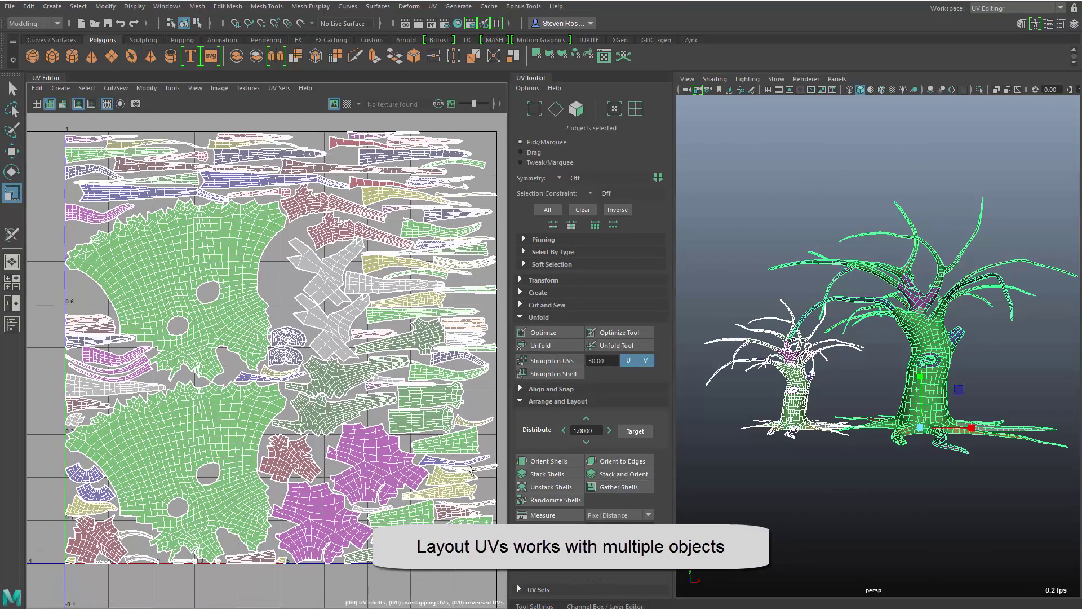
Get the larger tree's texel density and set the same density on the smaller tree's UVs
scroll(877, 446, "up", 5)
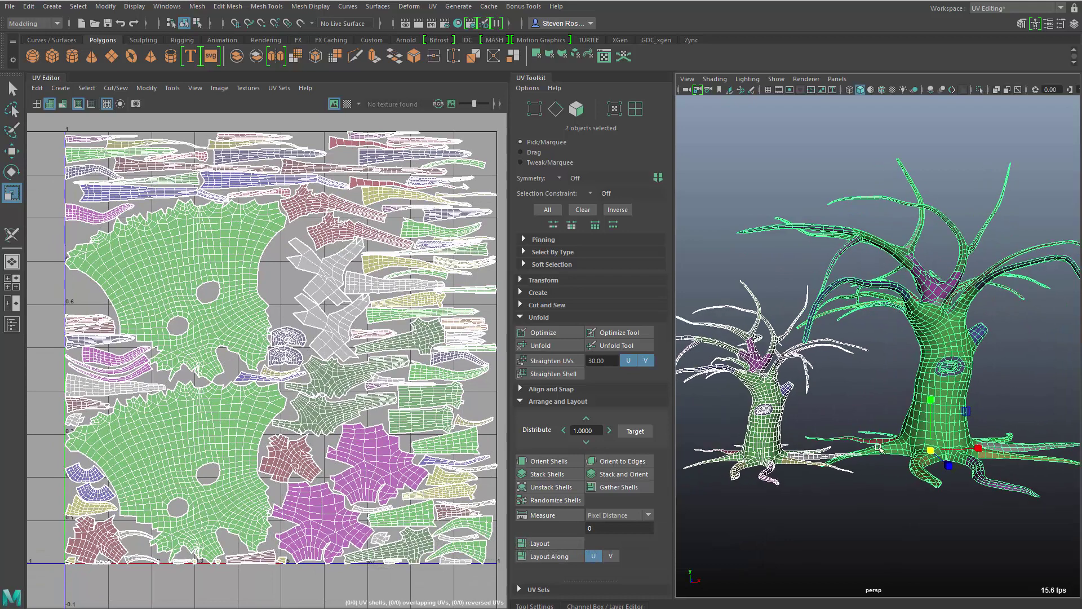
left_click(878, 446)
left_click(543, 280)
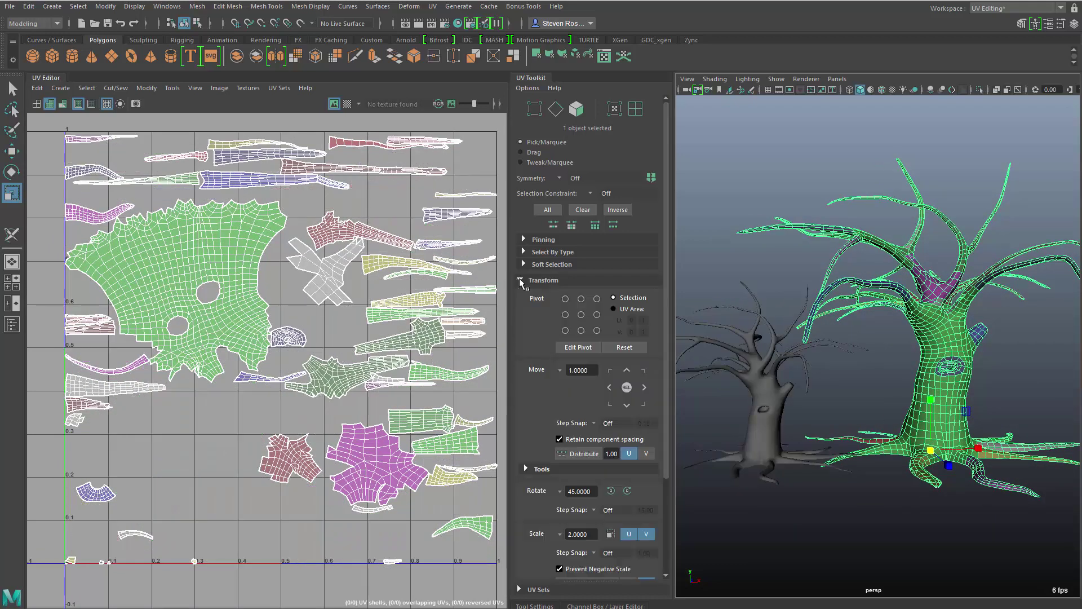
scroll(553, 323, "down", 3)
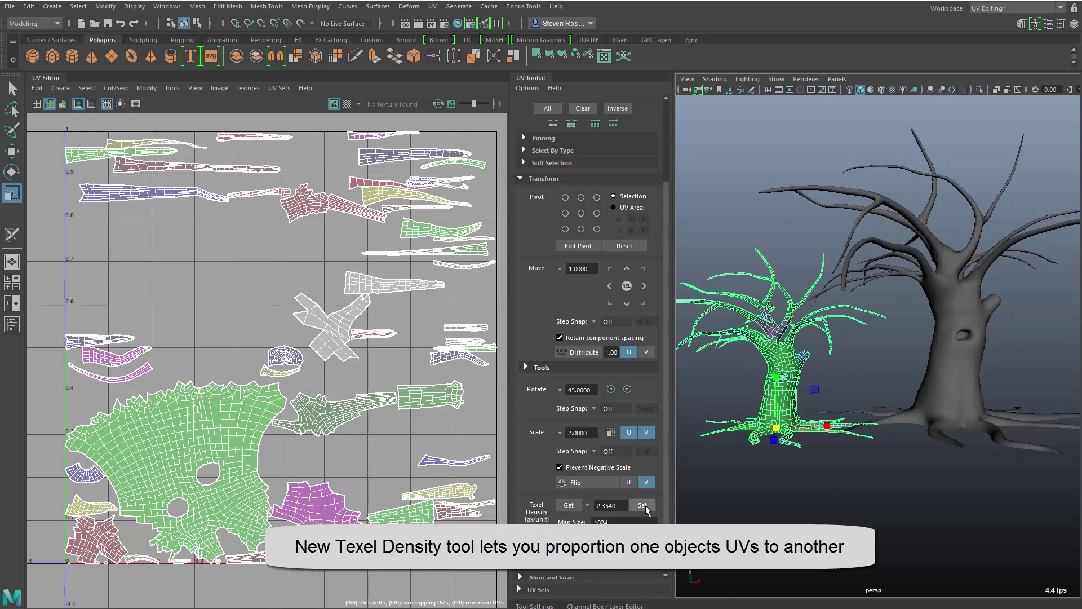
left_click(644, 506)
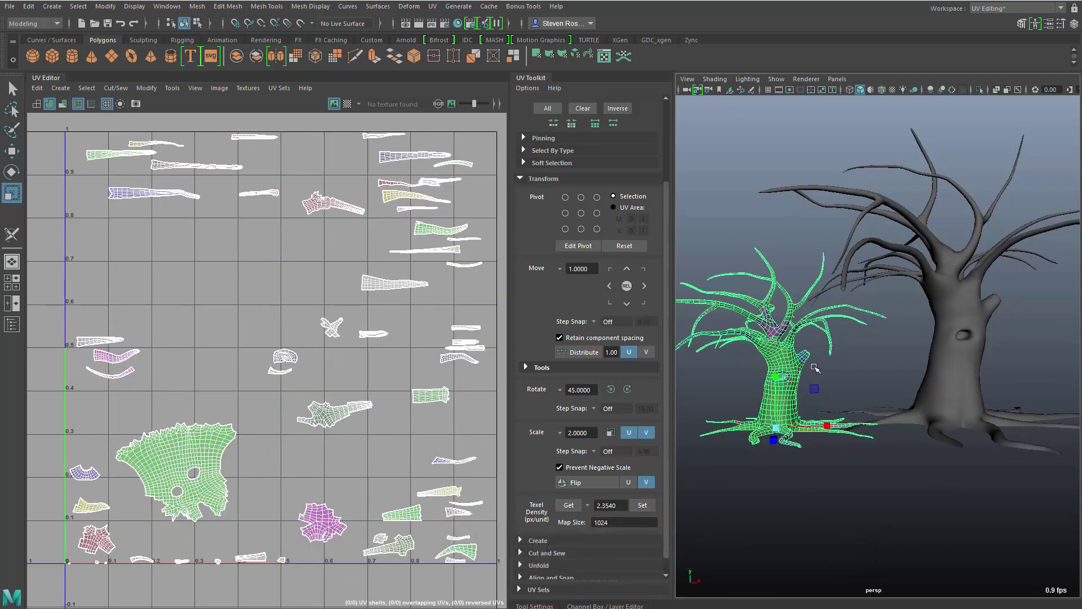
Select both trees and show the checker pattern to compare their texel density
left_click(946, 377, "shift")
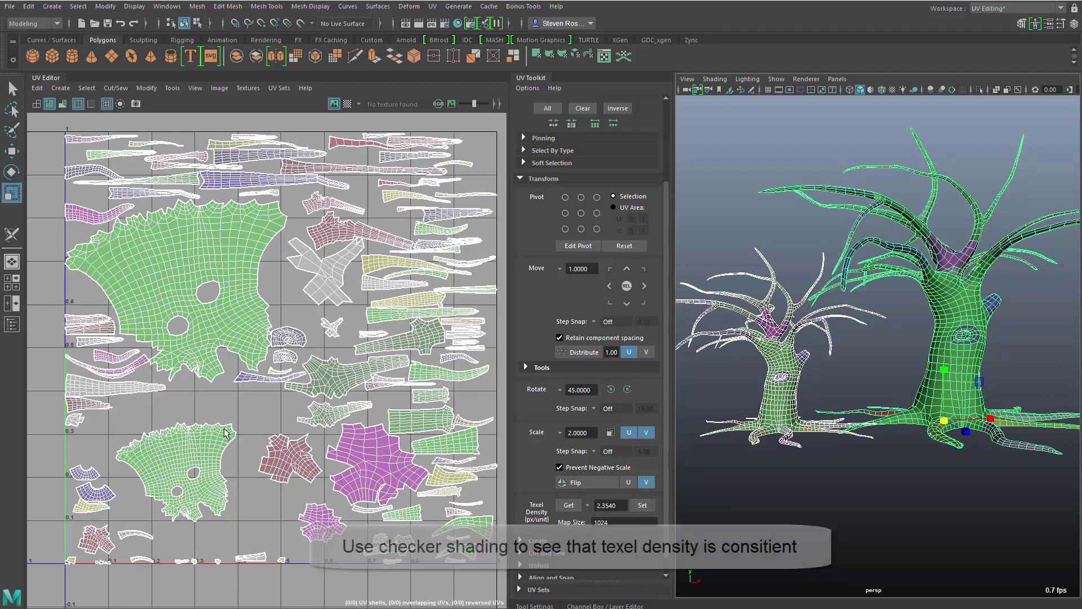
left_click(347, 104)
scroll(305, 259, "down", 2)
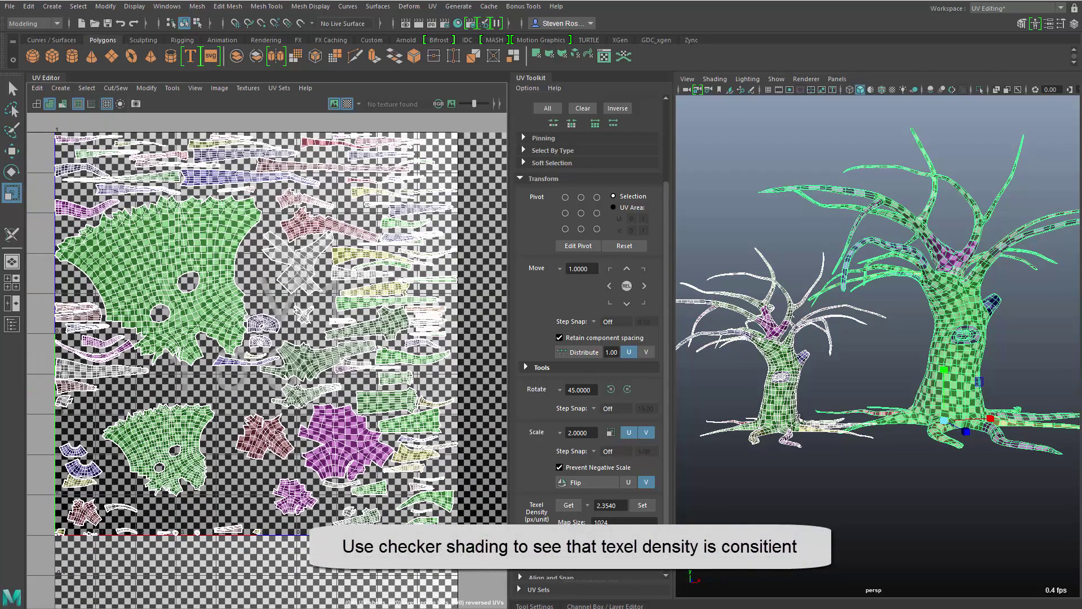
mouse_move(797, 418)
left_mouse_down("alt")
mouse_move(749, 411)
mouse_move(848, 403)
mouse_move(972, 364)
left_mouse_up("alt")
left_click(767, 354)
left_click(1015, 356, "shift")
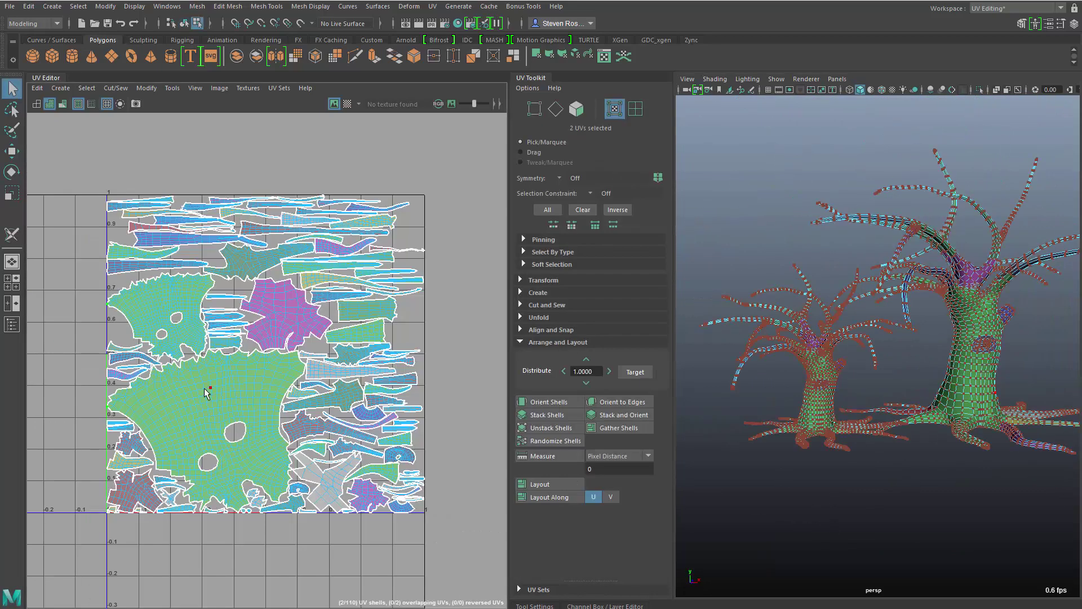
Measure the pixel distance between a UV on the small trunk shell's edge and one on the large trunk shell's edge
scroll(205, 392, "up", 5)
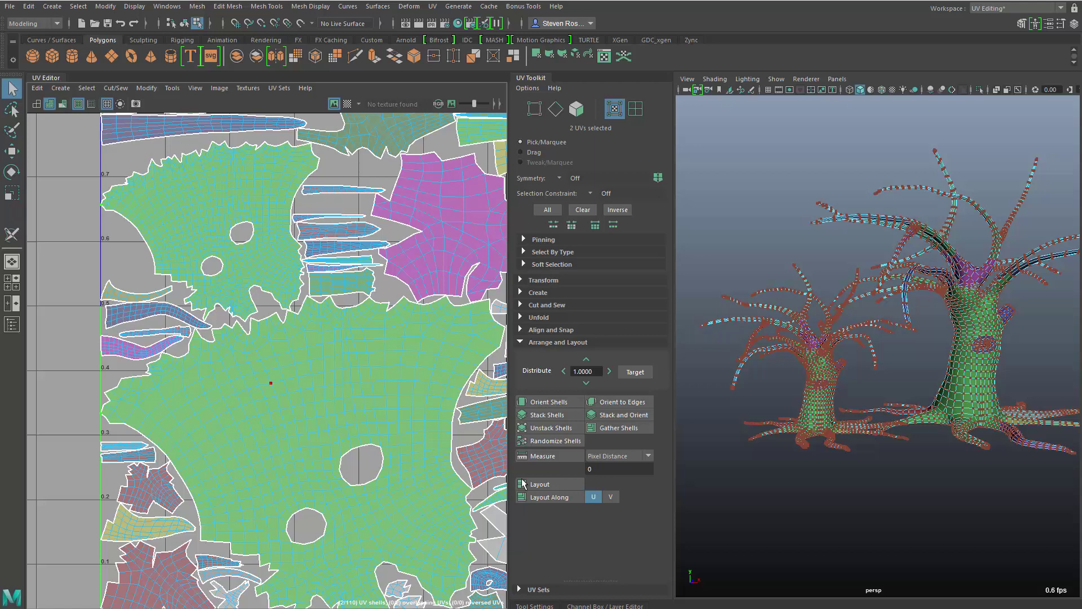
left_click(101, 205)
left_click(628, 458)
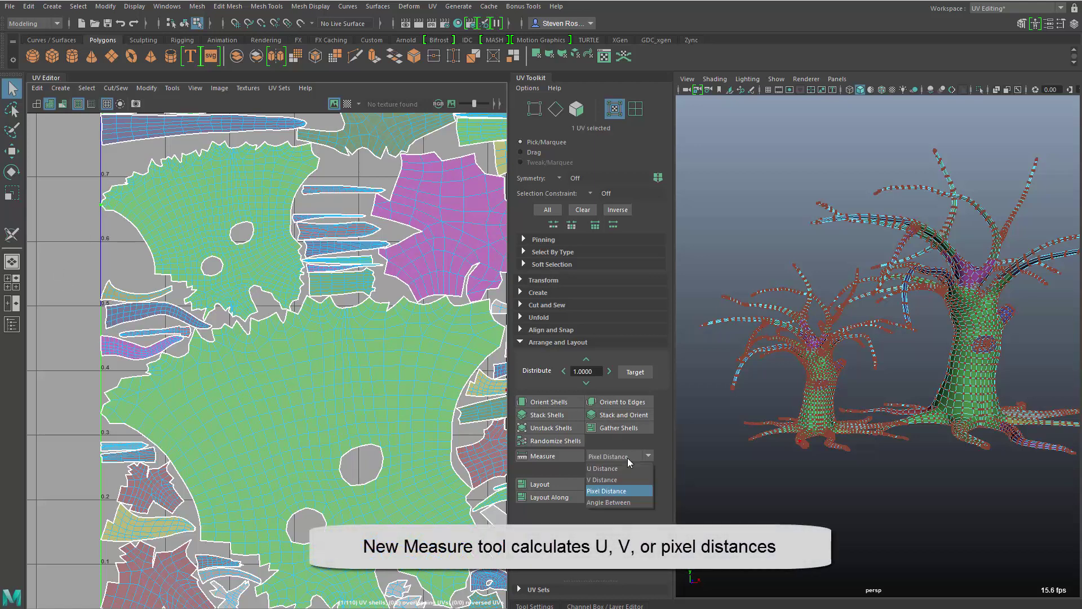
left_click(104, 417, "shift")
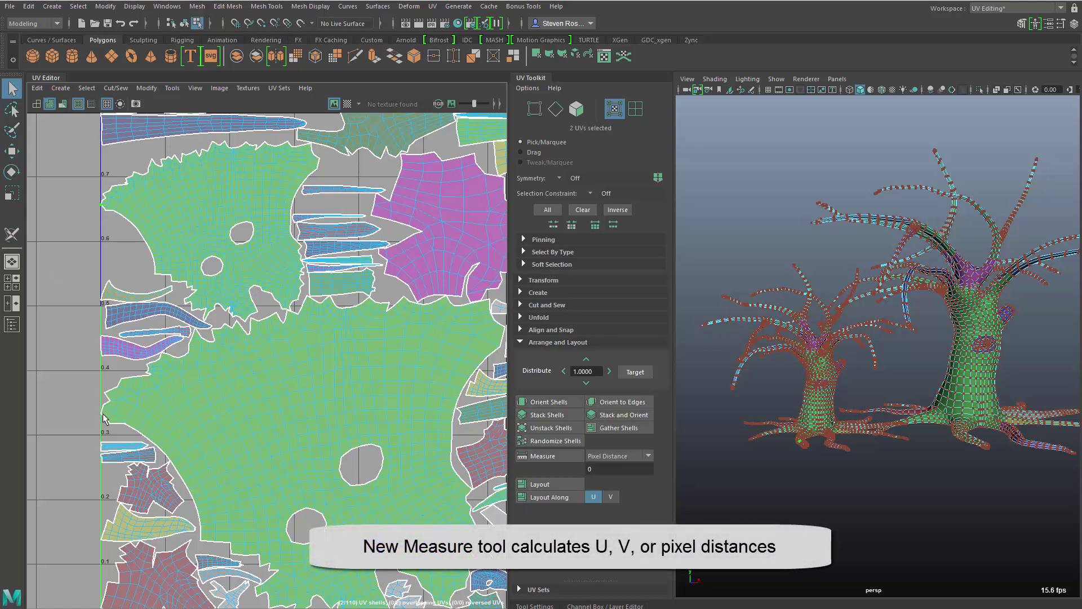
left_click(530, 455)
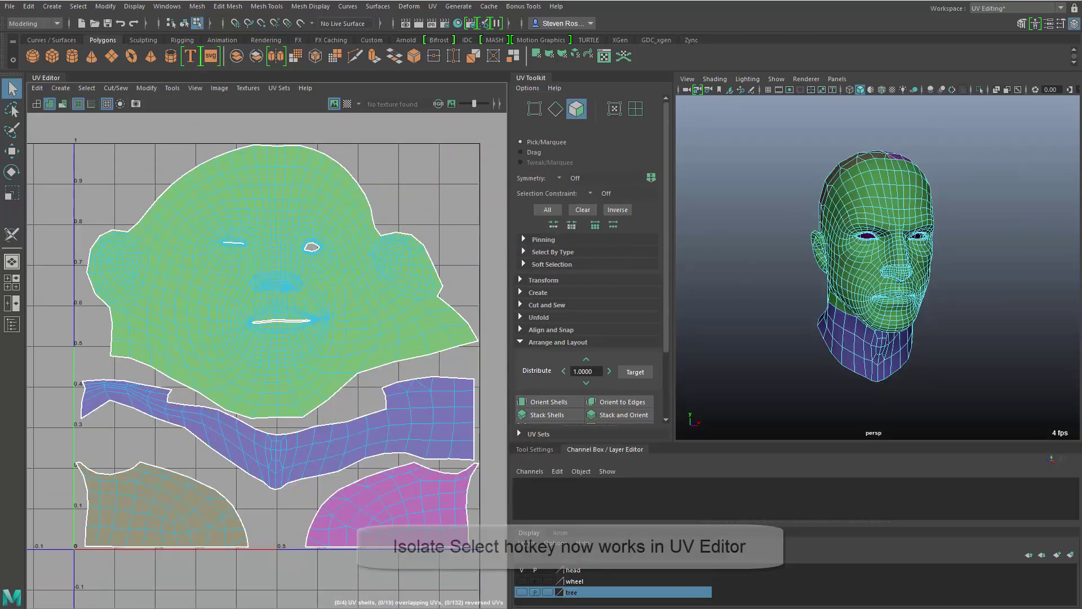
Select the head model's whole face shell and isolate it in the UV Editor
double_click(321, 216)
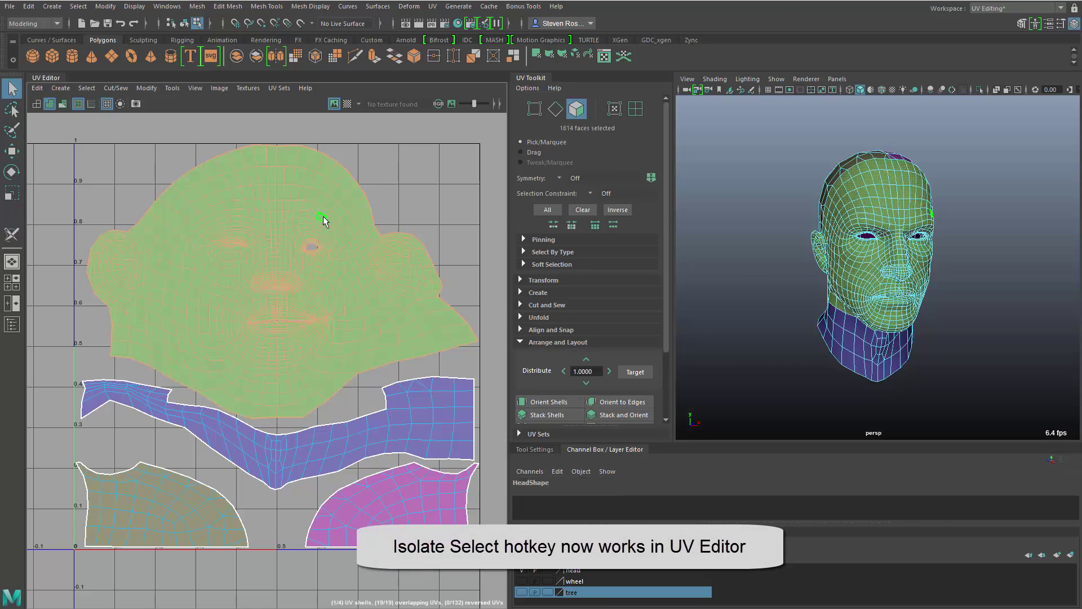
key("ctrl+1")
key("ctrl+1")
key("ctrl+1")
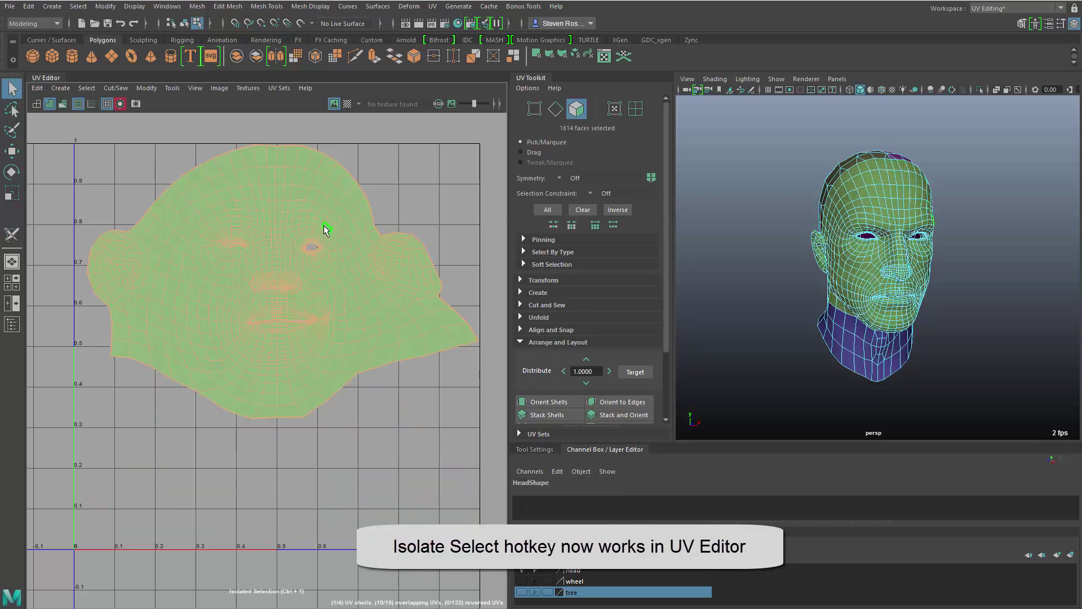
key("ctrl+1")
key("ctrl+1")
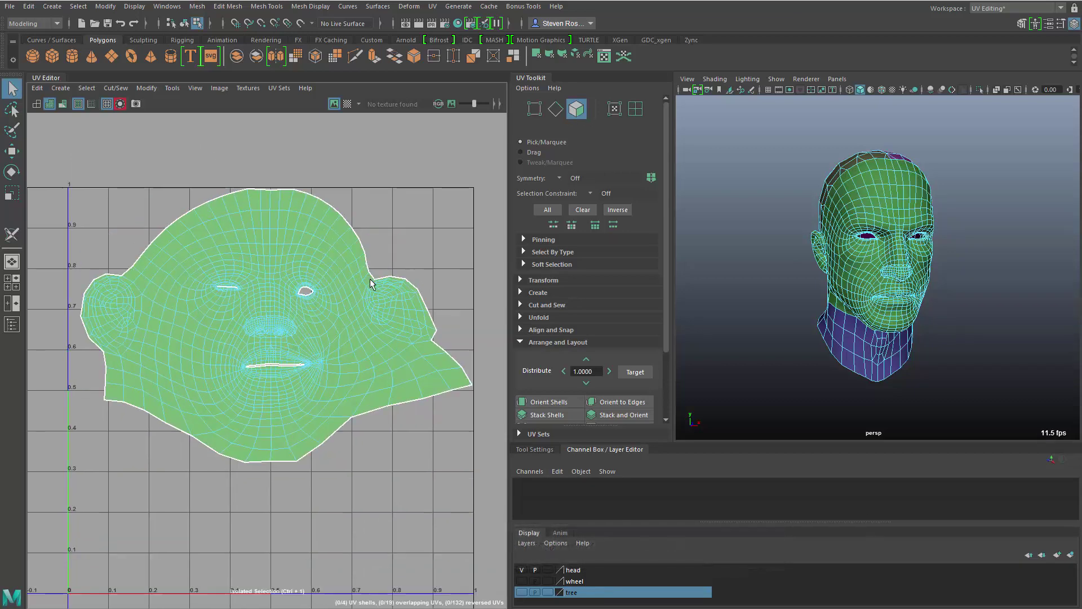
Symmetrize the face shell's UVs across its vertical centre edge, using one half of the face as the selection
right_click_drag(342, 283, 391, 283)
left_click_drag(264, 509, 276, 514)
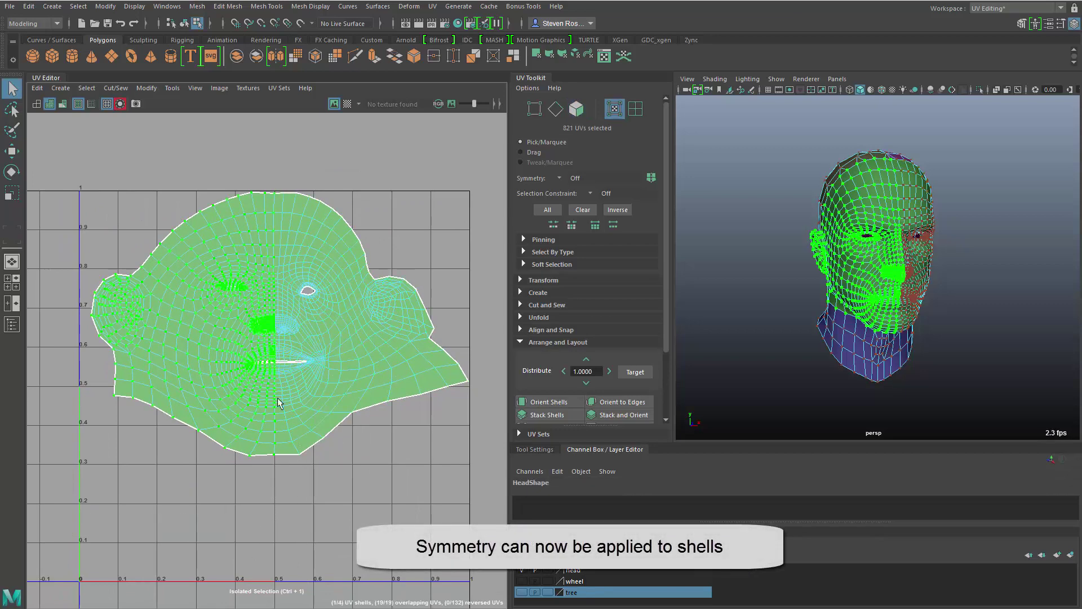
left_click(652, 179)
left_click(274, 207)
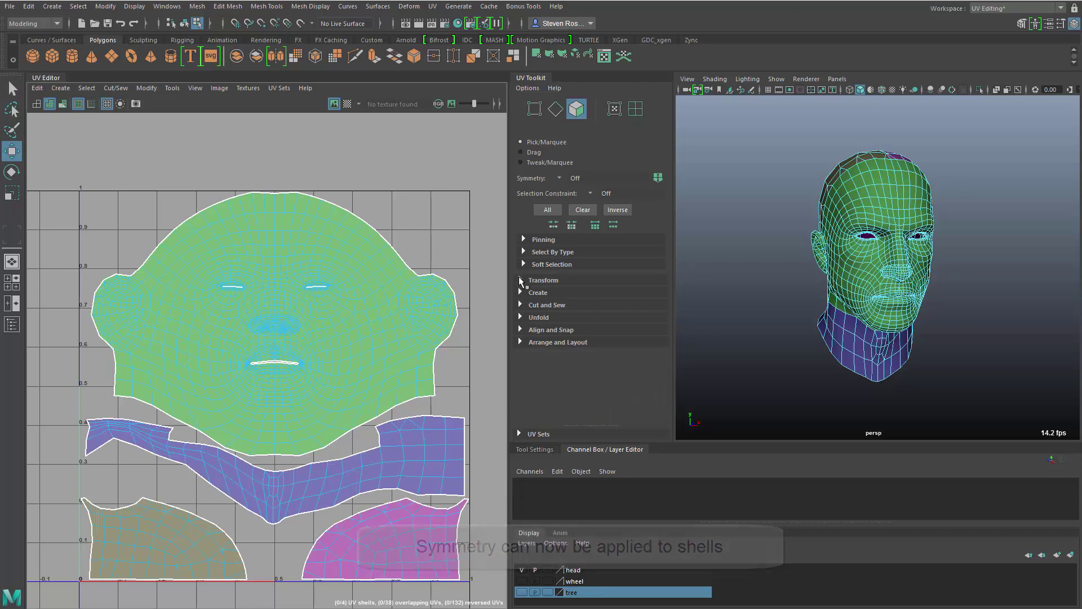
Flip the tan scalp shell along U so it faces the same way as the magenta shell
left_click(520, 279)
scroll(570, 327, "down", 2)
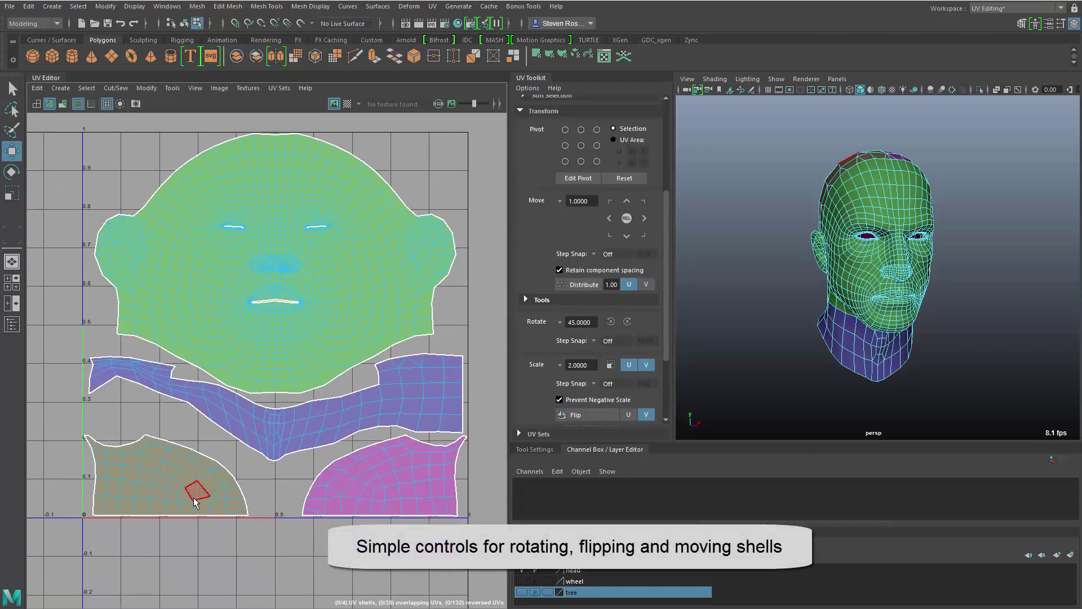
left_click(189, 488)
left_click(603, 416)
left_click(589, 416)
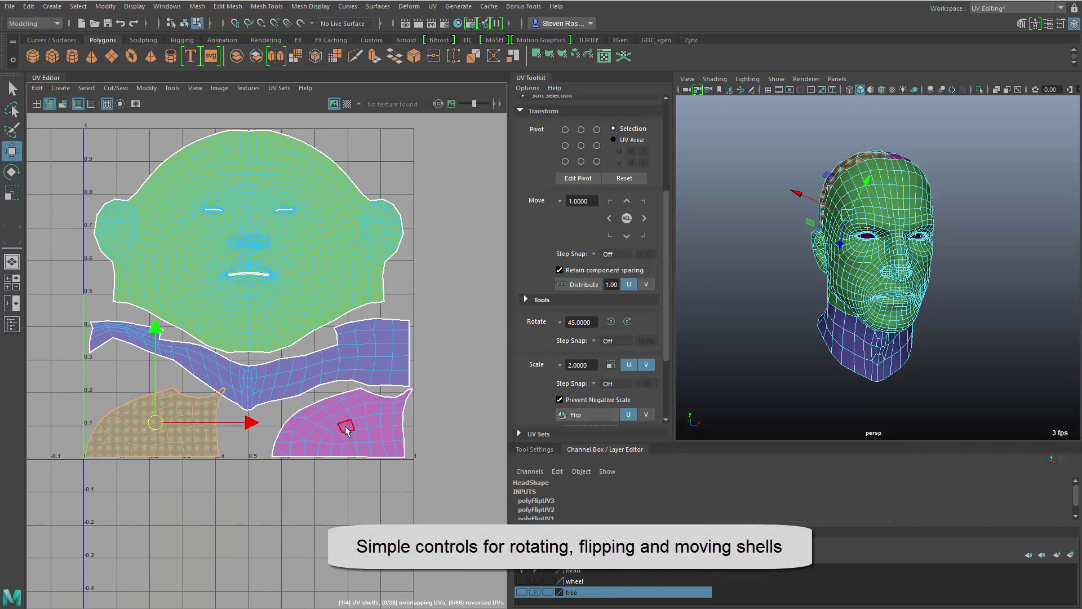
Stack the tan and magenta scalp shells on each other and move them below the UV tile
left_click(346, 430, "shift")
scroll(570, 348, "down", 2)
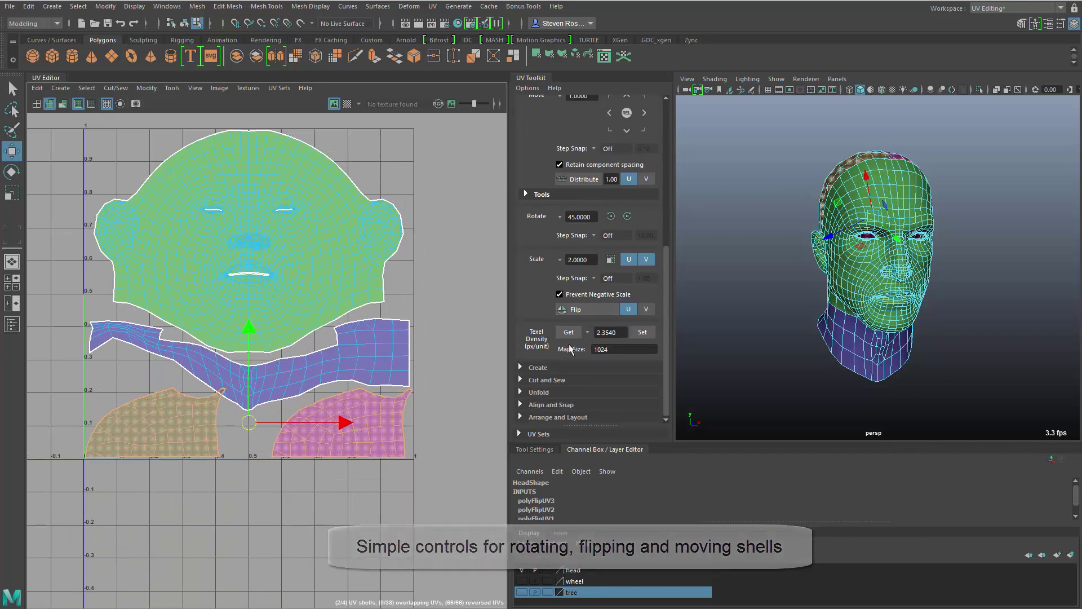
left_click(524, 405)
scroll(586, 312, "down", 3)
left_click(557, 417)
scroll(558, 394, "down", 4)
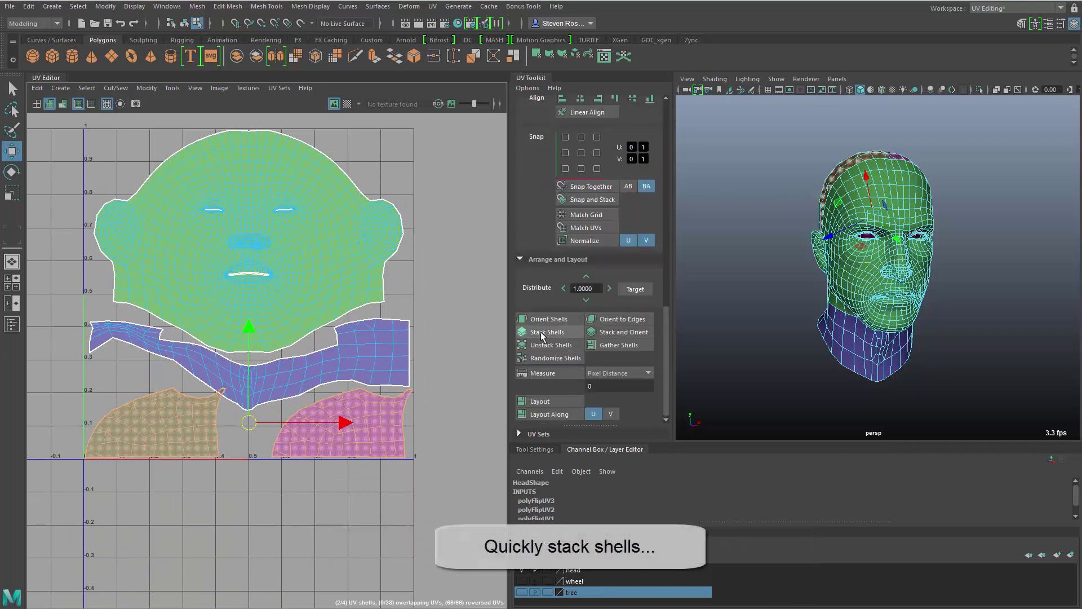
left_click(546, 332)
left_click_drag(249, 422, 223, 483)
Select the UVs of the two stacked scalp shells and match them so the shells coincide
right_click_drag(224, 483, 463, 394, "alt")
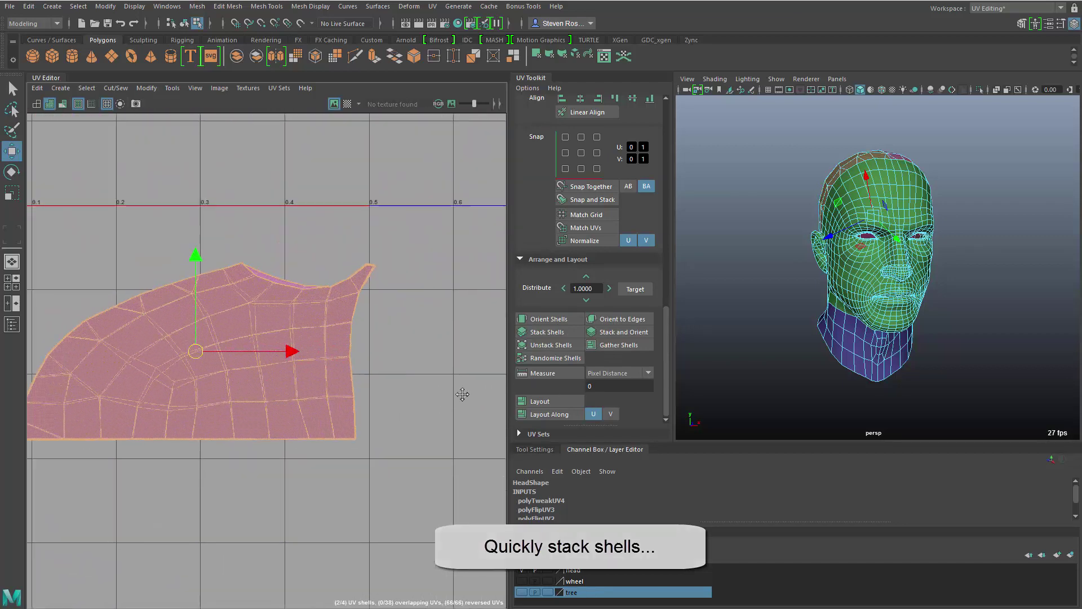
middle_click_drag(464, 394, 505, 389, "alt")
left_click(462, 403)
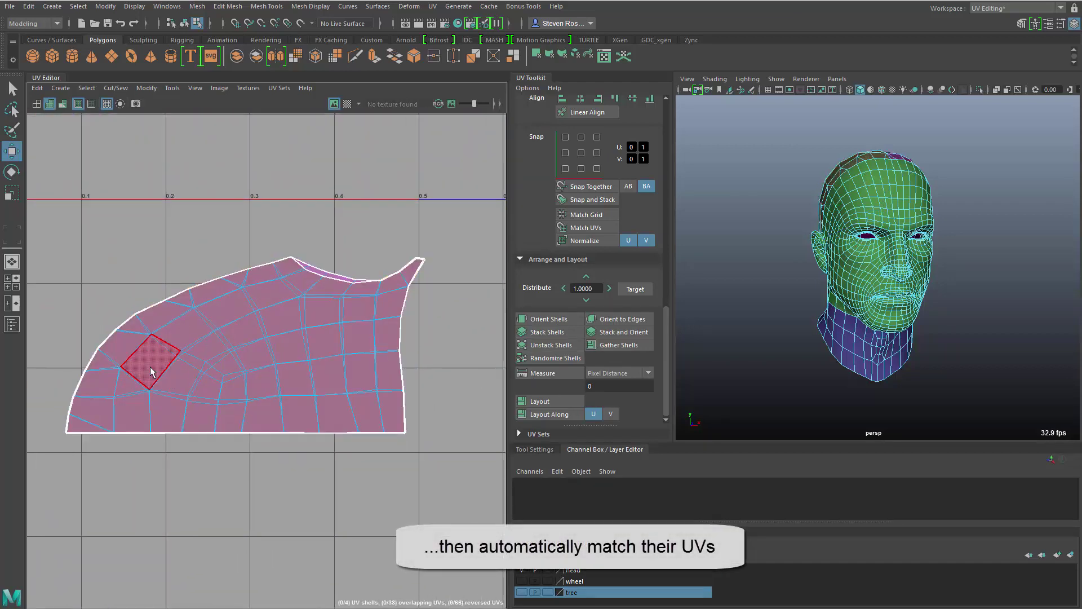
left_click(227, 353)
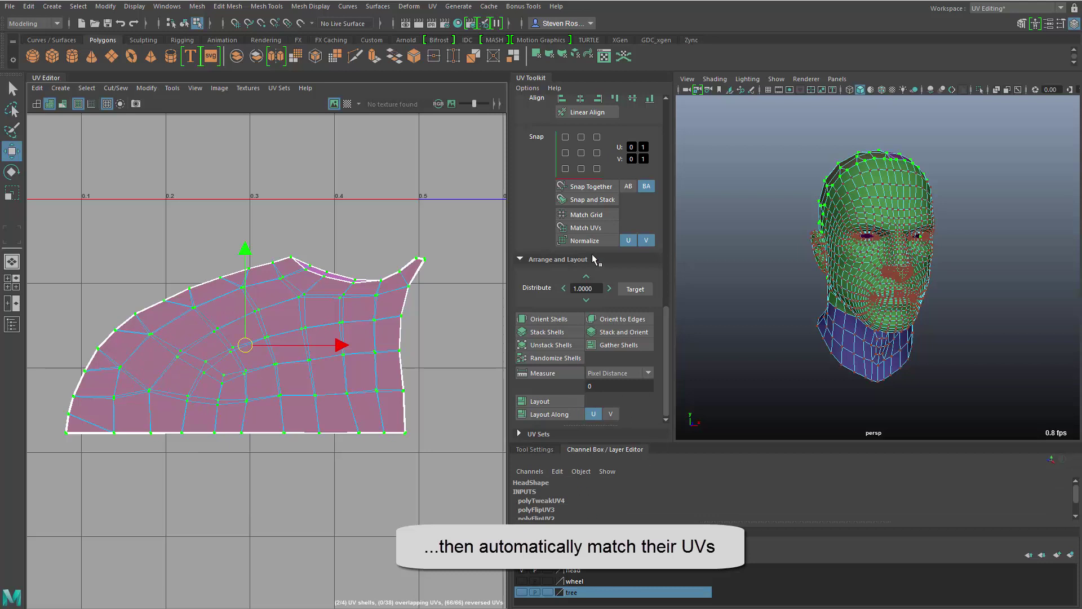
left_click(589, 229)
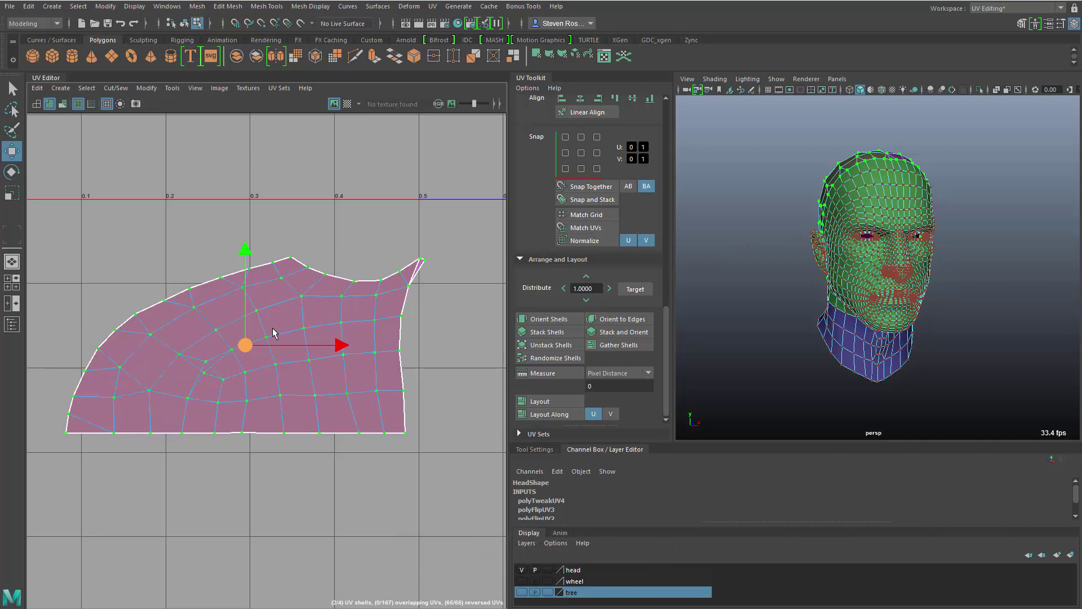
left_click(220, 417)
Select all of the head's shells and gather them back into the 0 to 1 UV tile
middle_click_drag(221, 409, 240, 540, "alt")
right_click_drag(241, 539, 174, 468, "alt")
right_click_drag(367, 492, 312, 493, "alt")
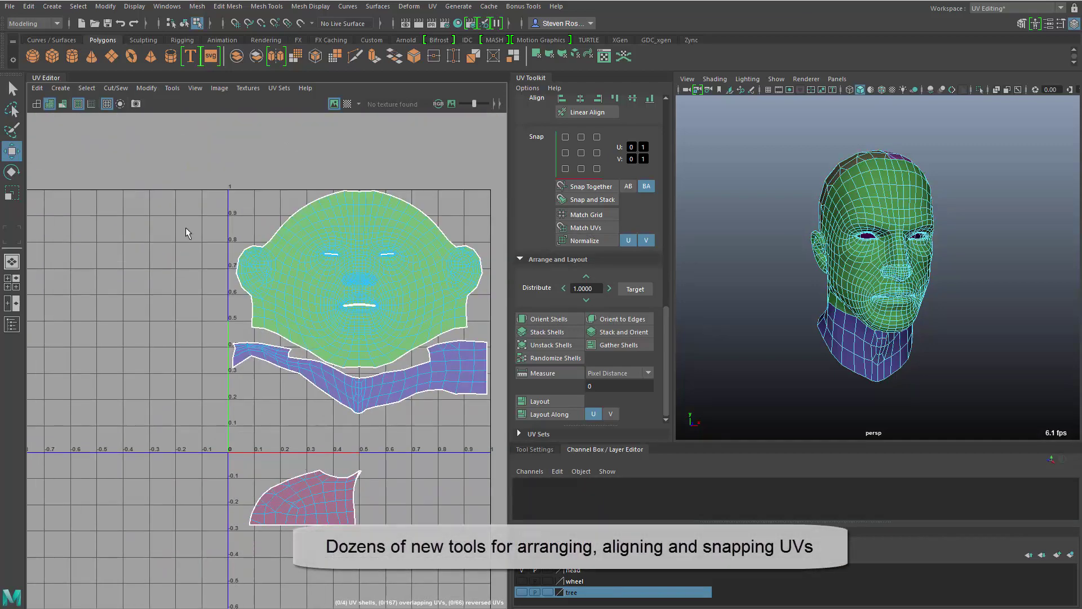
left_click_drag(188, 233, 389, 588)
left_click(618, 345)
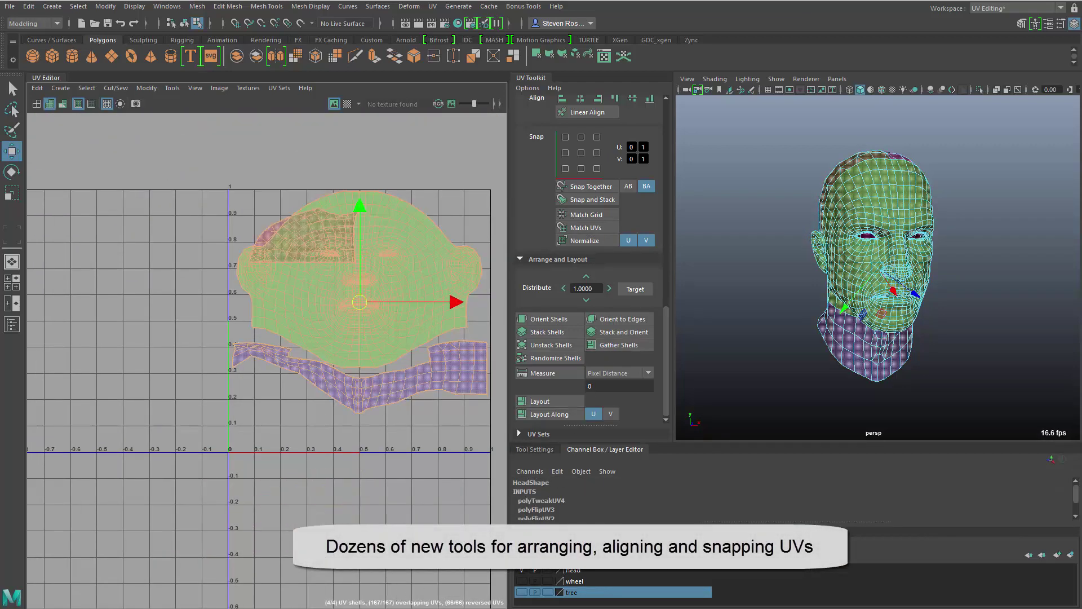
left_click(360, 512)
Select the stacked scalp shells and snap them to each corner of the UV tile in turn, ending at the lower-left corner
left_click_drag(266, 232, 268, 234)
right_click_drag(269, 235, 316, 254, "ctrl")
left_click(565, 169)
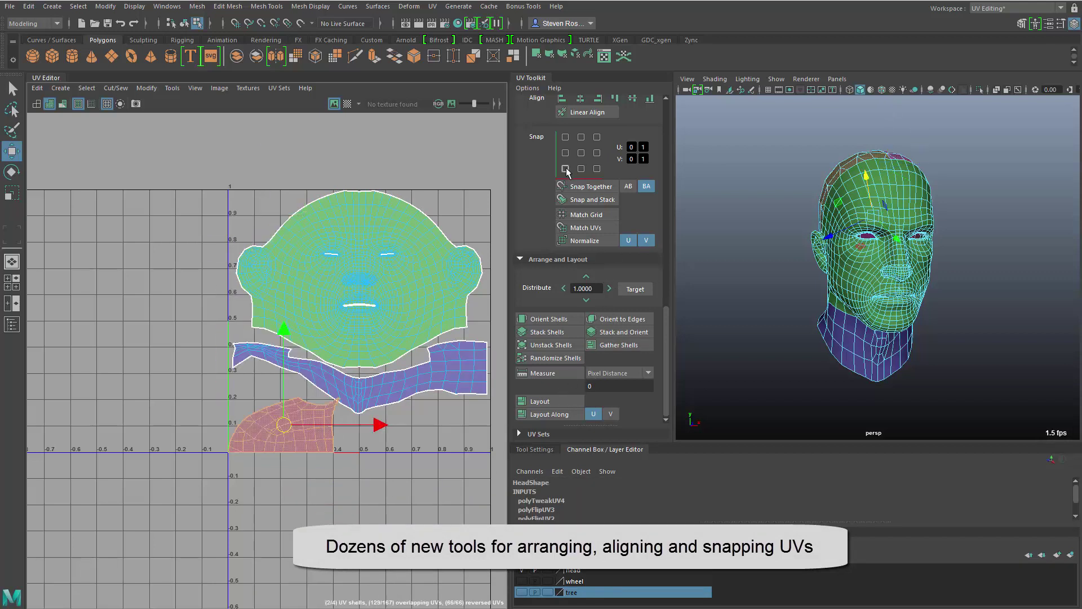
left_click(596, 169)
left_click(597, 137)
left_click(565, 137)
left_click(565, 169)
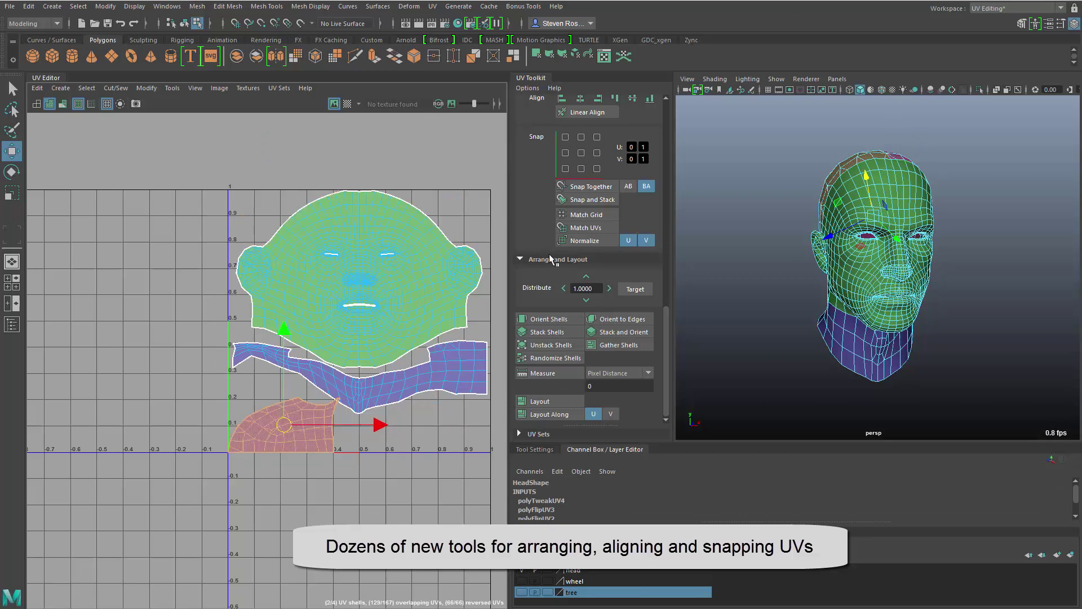